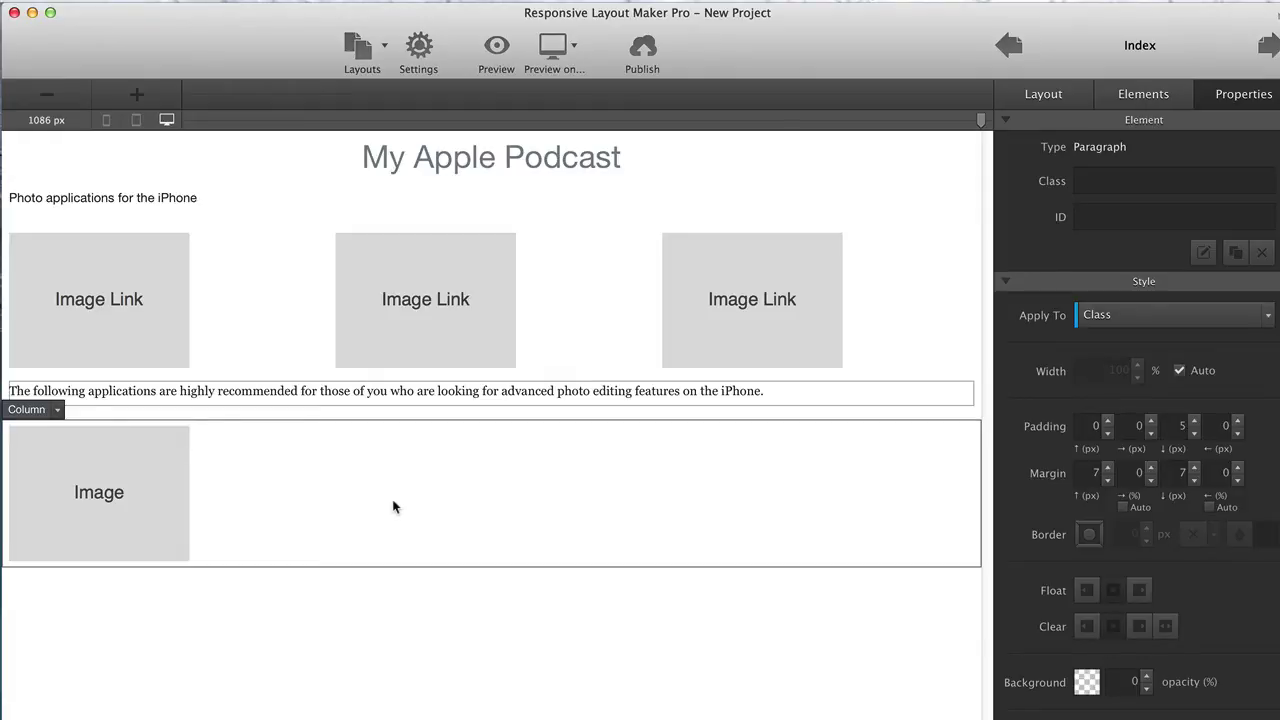
pyautogui.click(430, 3)
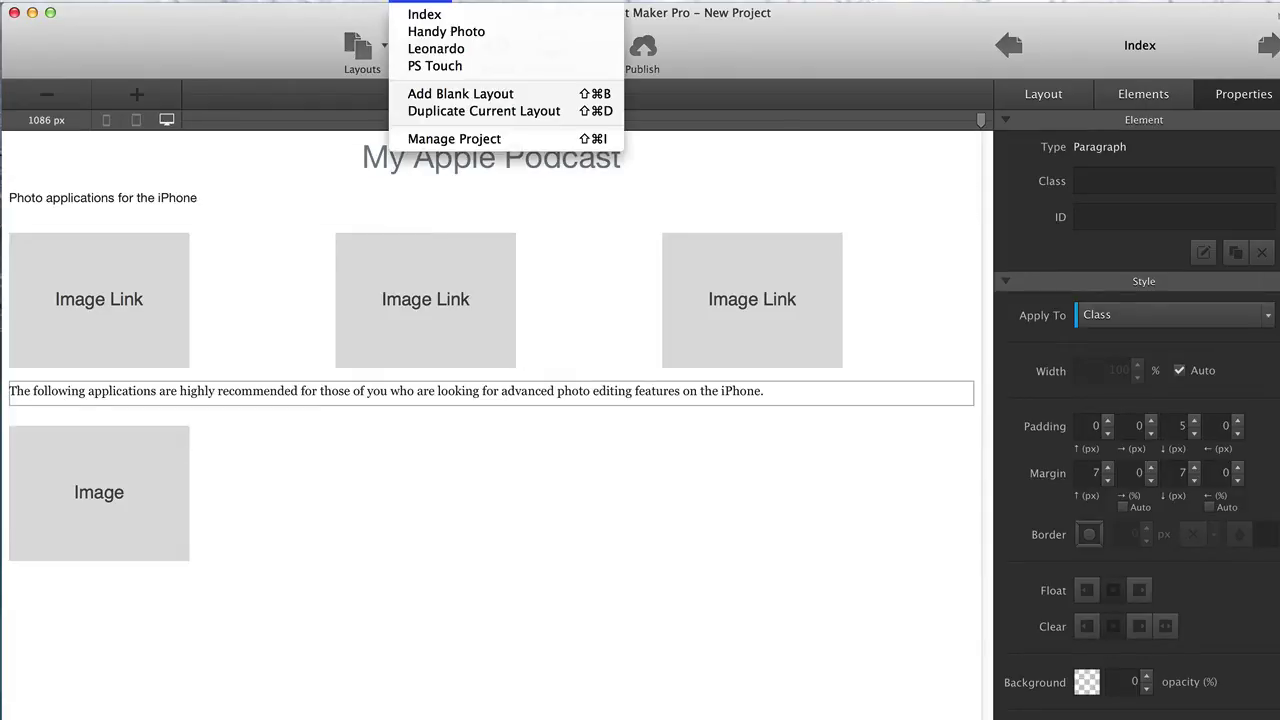
pyautogui.click(455, 139)
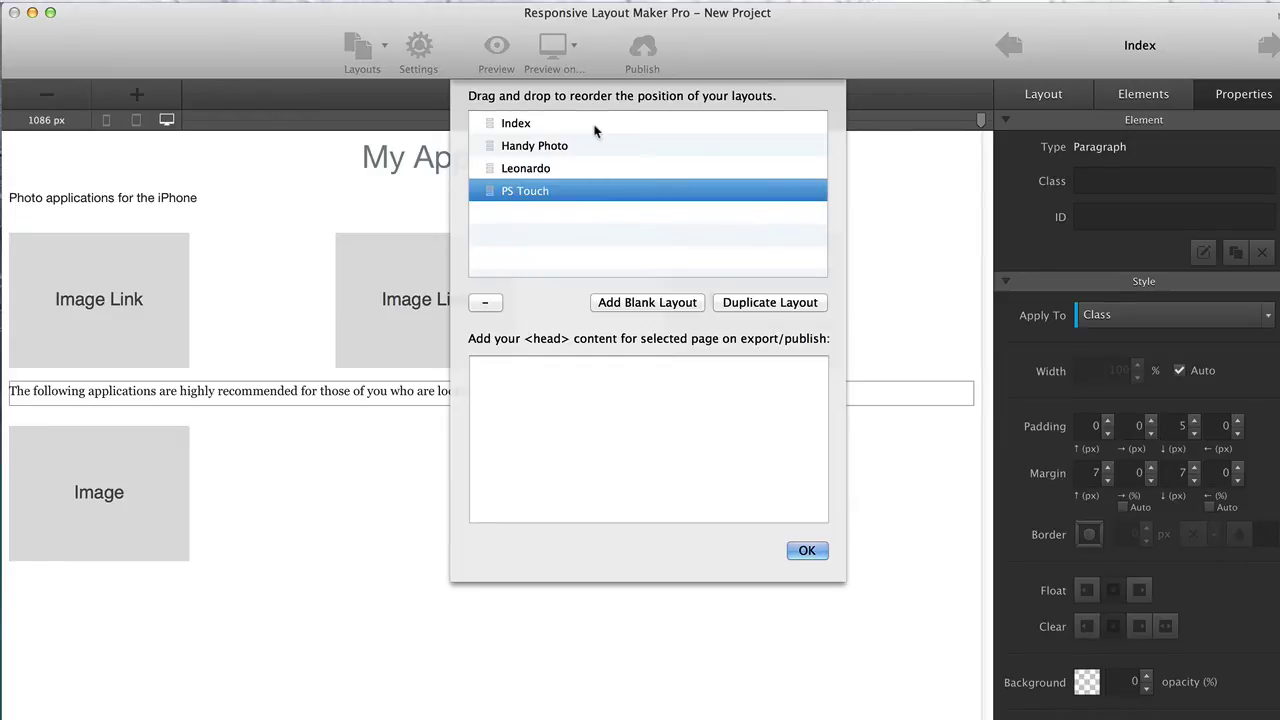
pyautogui.click(811, 554)
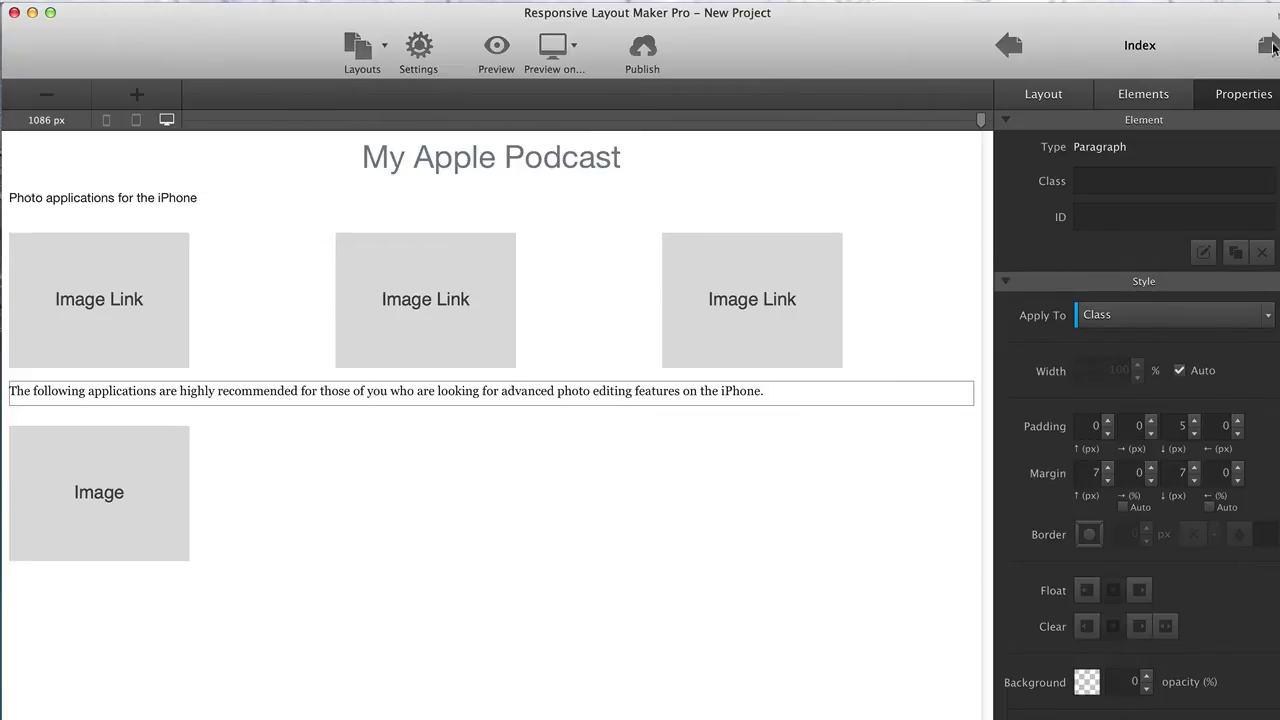
pyautogui.click(1273, 47)
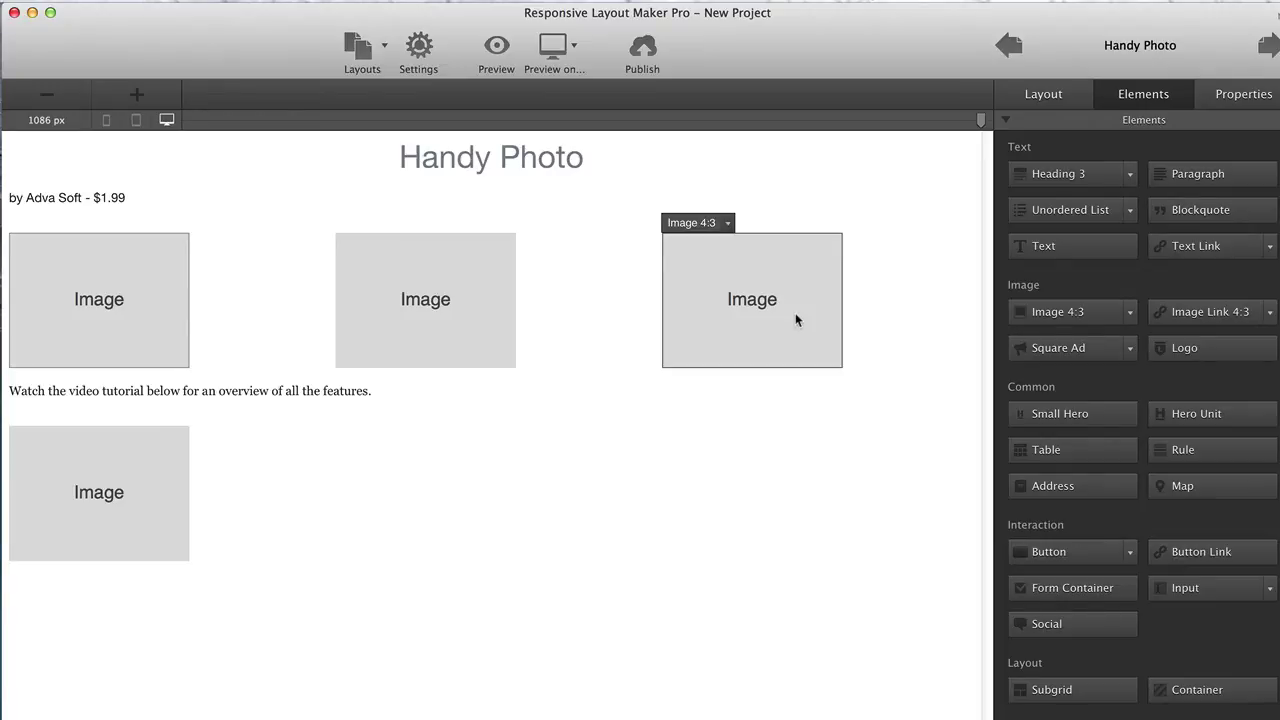
pyautogui.click(1007, 40)
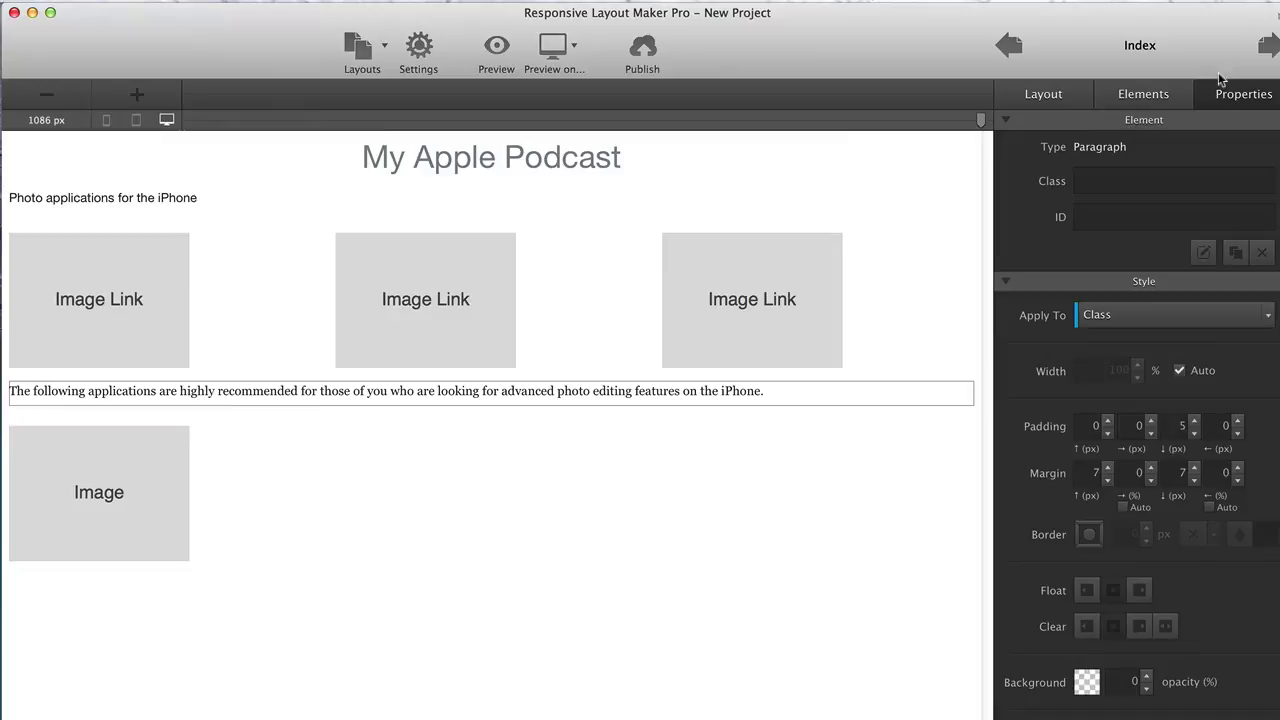
pyautogui.click(1266, 45)
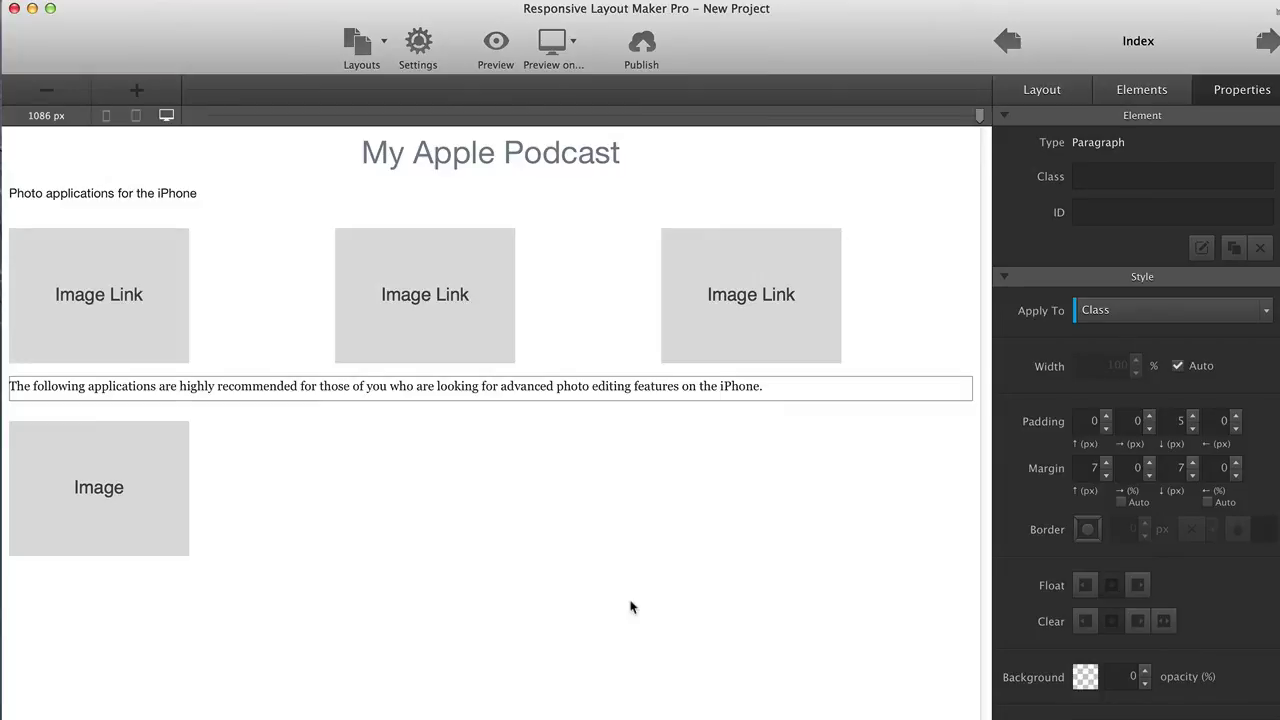
# Step: Give the Index page's grid a dark teal background from the Background swatch
pyautogui.click(1033, 96)
pyautogui.click(1036, 150)
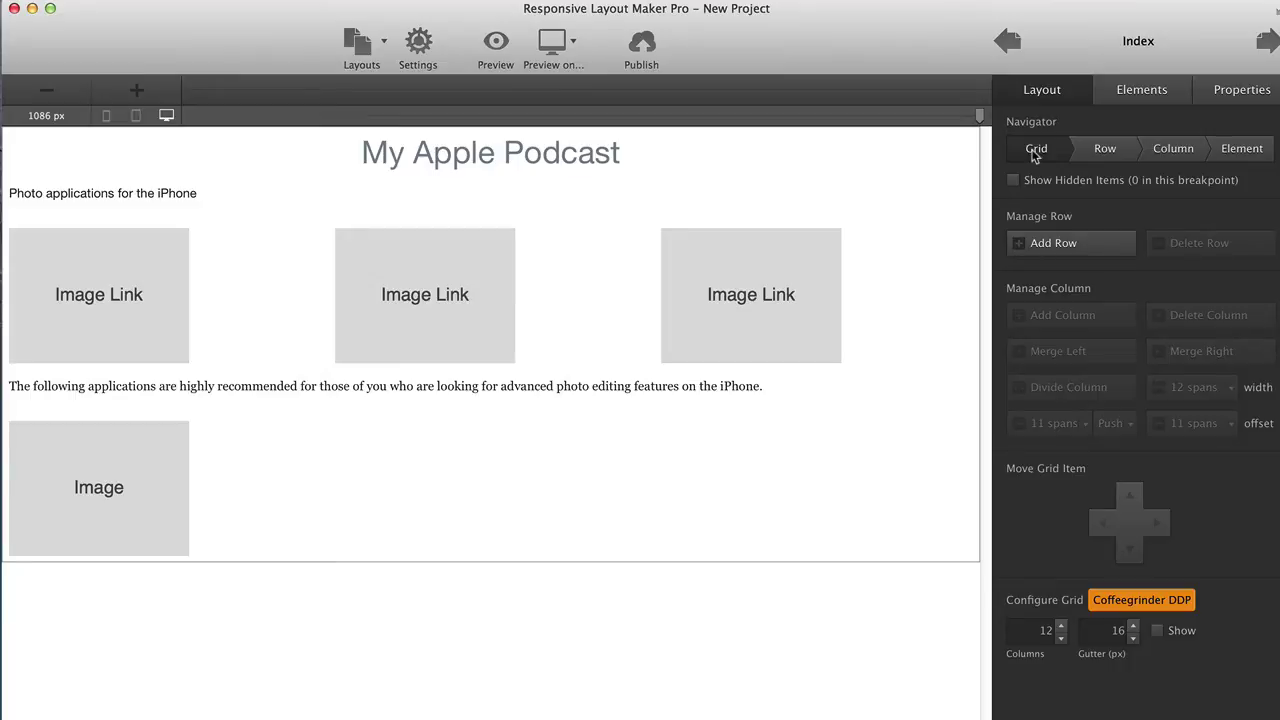
pyautogui.click(1258, 92)
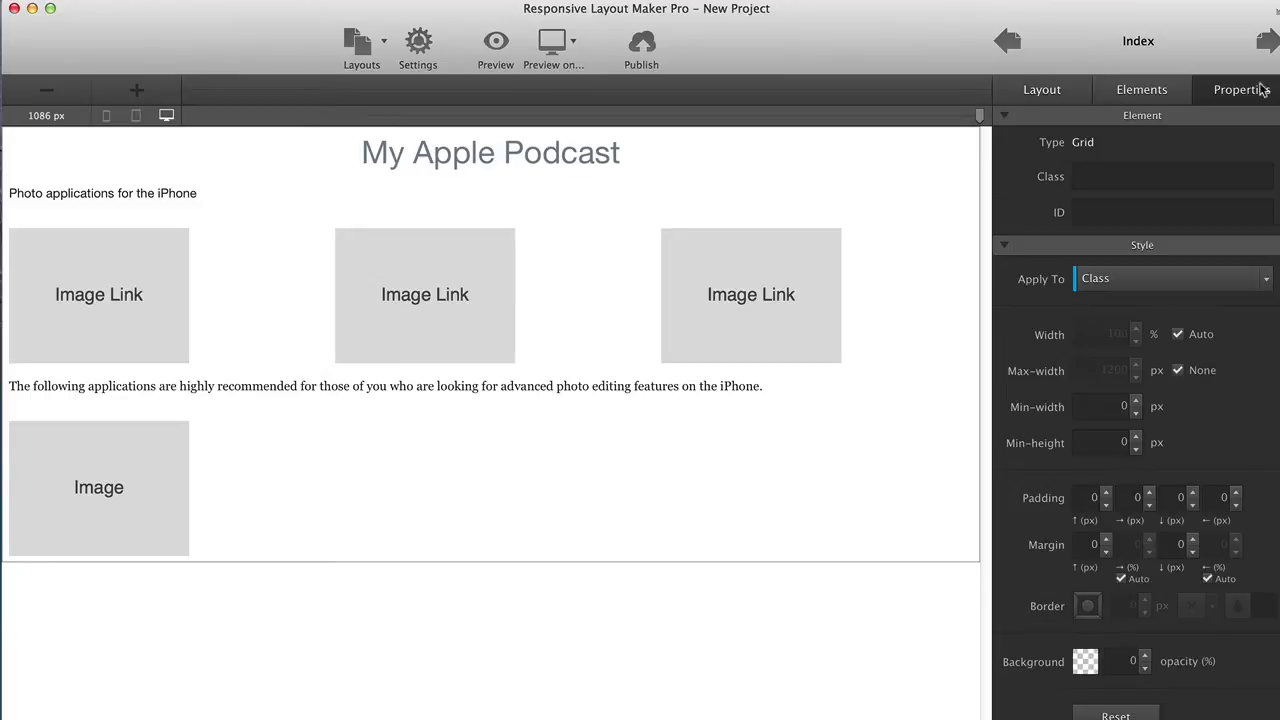
pyautogui.click(1087, 663)
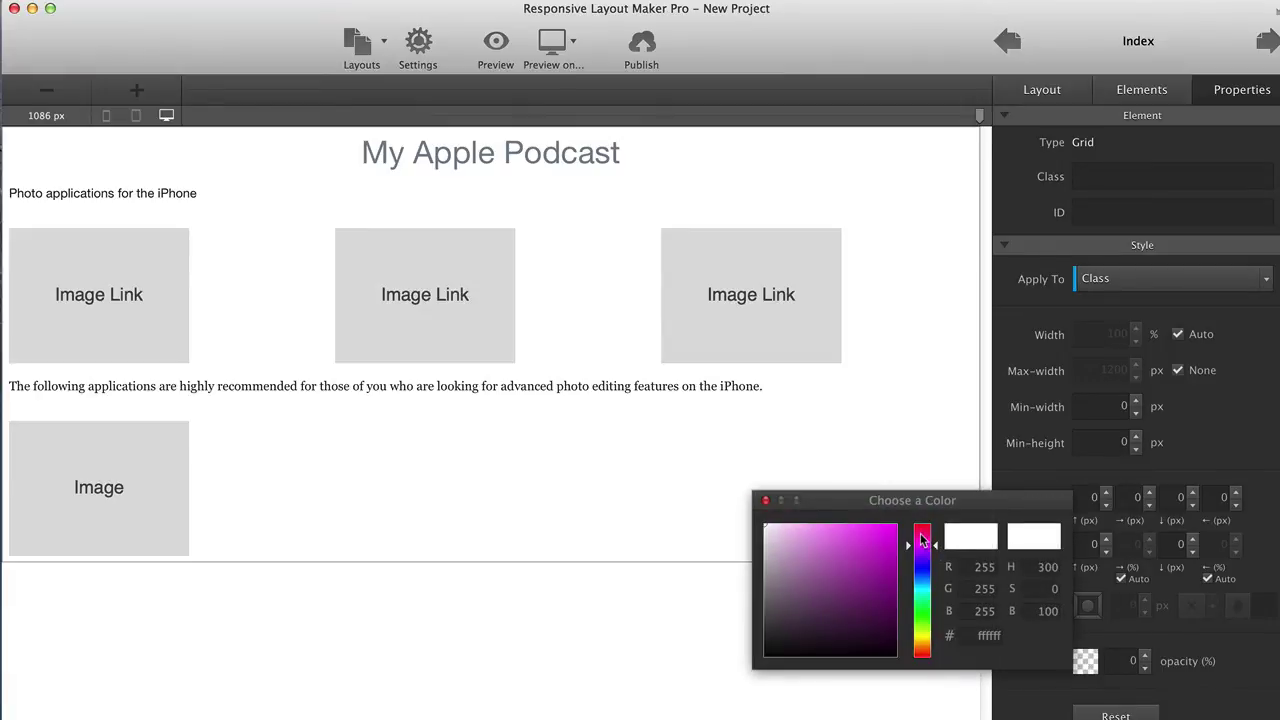
pyautogui.moveTo(922, 540); pyautogui.dragTo(925, 590)
pyautogui.click(876, 545)
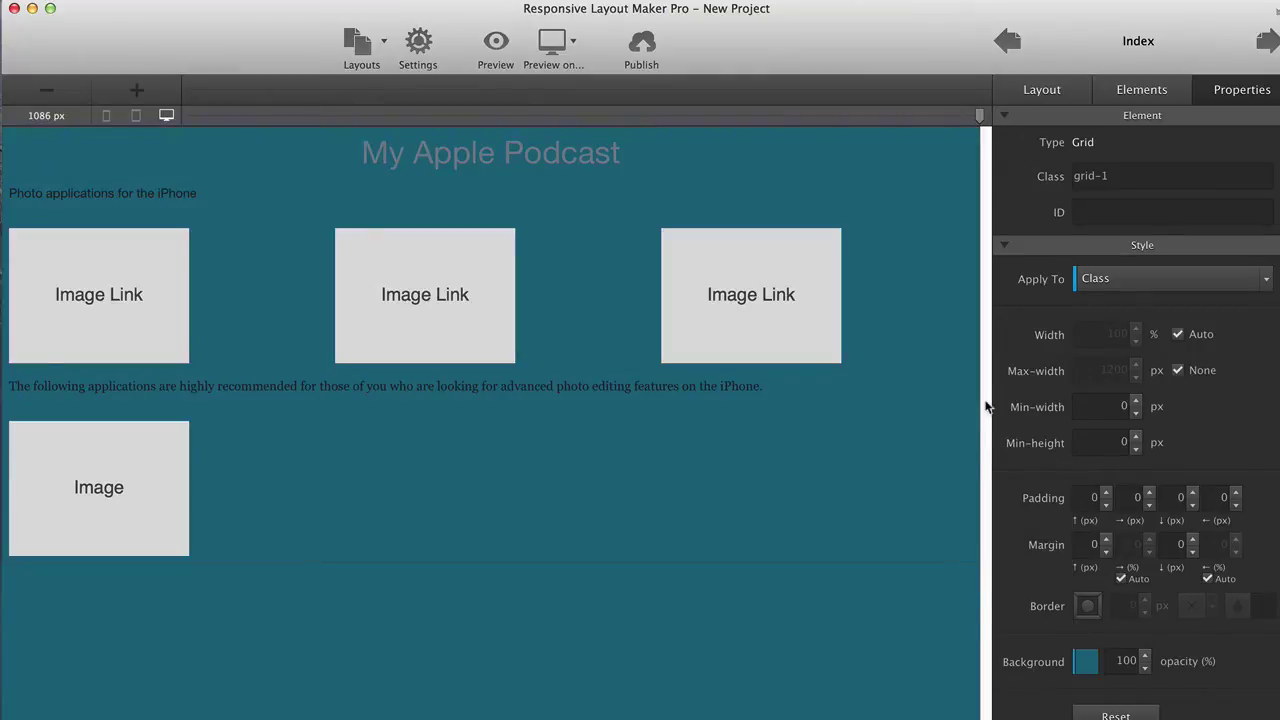
# Step: Paste the teal hex value as the Handy Photo page grid's background colour
pyautogui.click(1268, 41)
pyautogui.click(1050, 96)
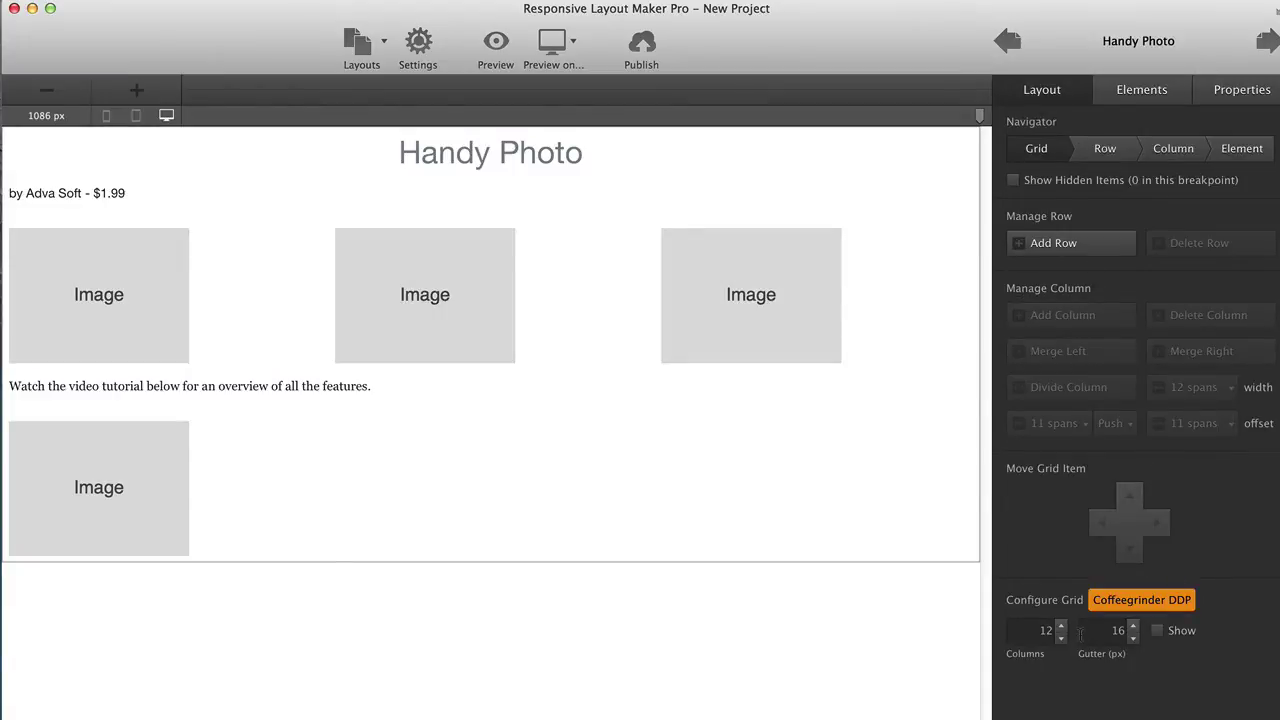
pyautogui.click(1249, 98)
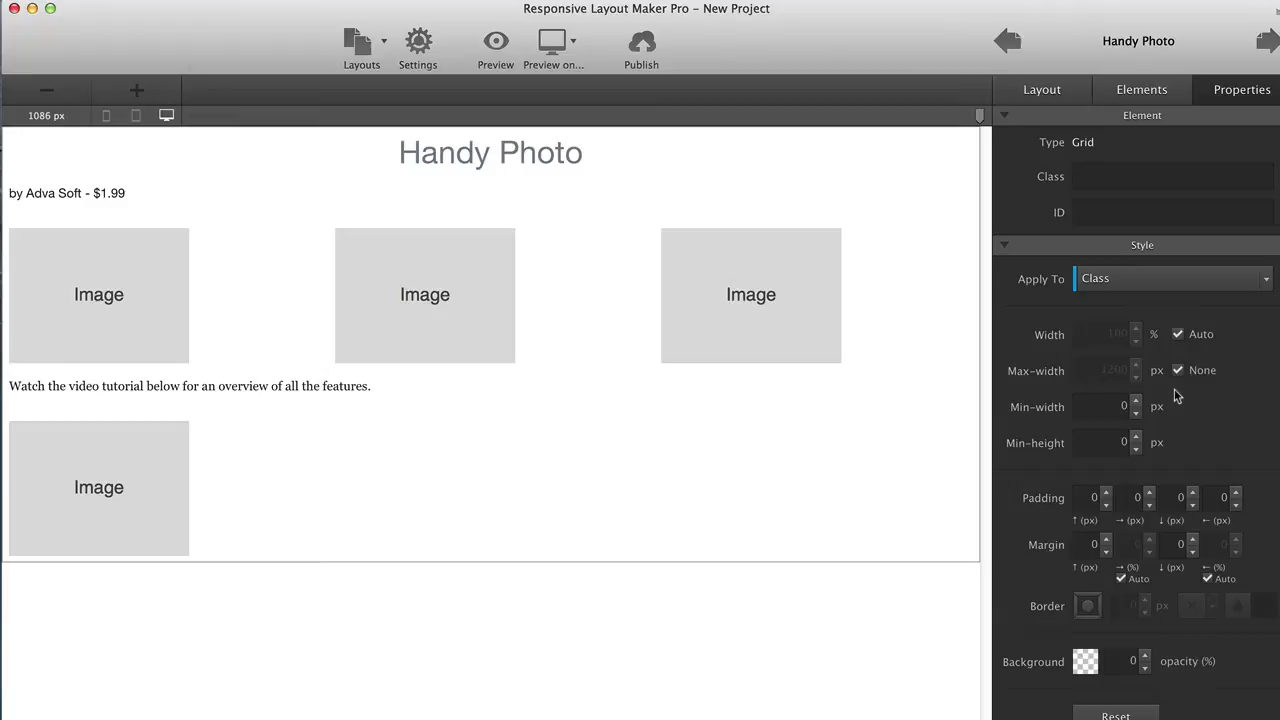
pyautogui.click(1085, 662)
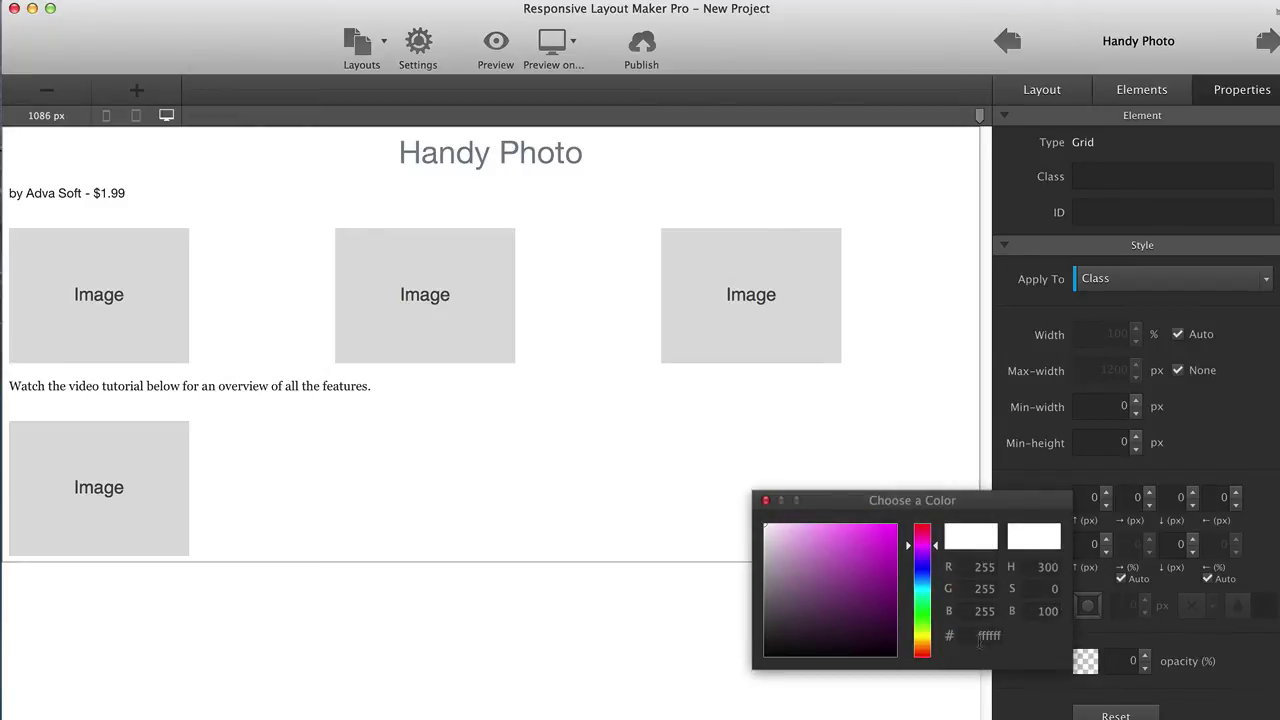
pyautogui.doubleClick(981, 637)
pyautogui.press('super+v')
pyautogui.press('Return')
# Step: Page through the layouts to check their backgrounds, then return to the Index page
pyautogui.click(1268, 40)
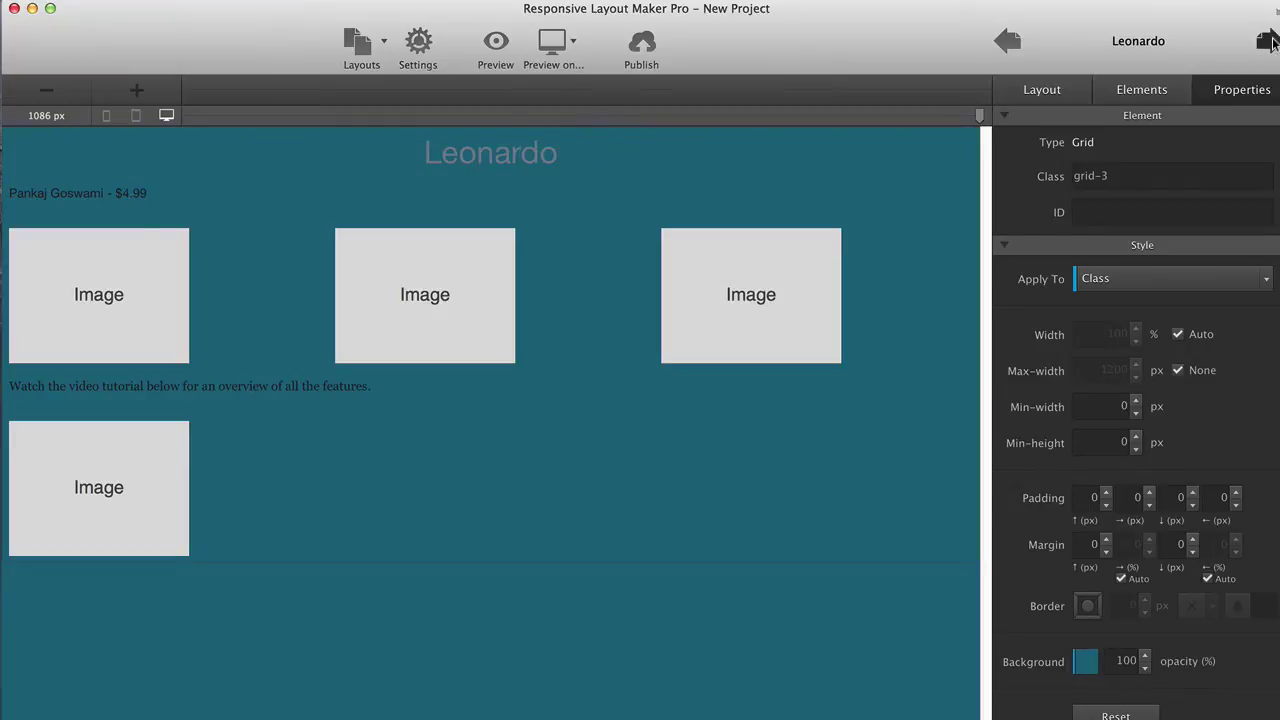
pyautogui.click(1268, 40)
pyautogui.click(1268, 40)
pyautogui.click(1268, 40)
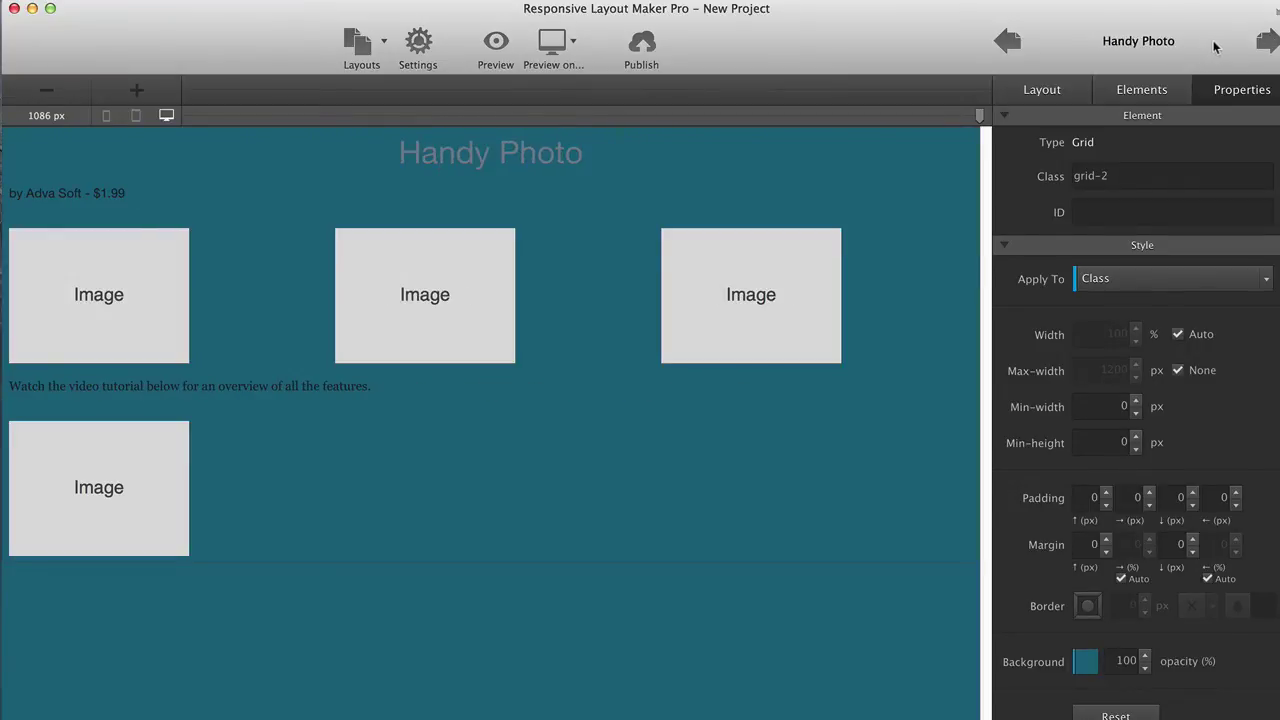
pyautogui.click(1008, 40)
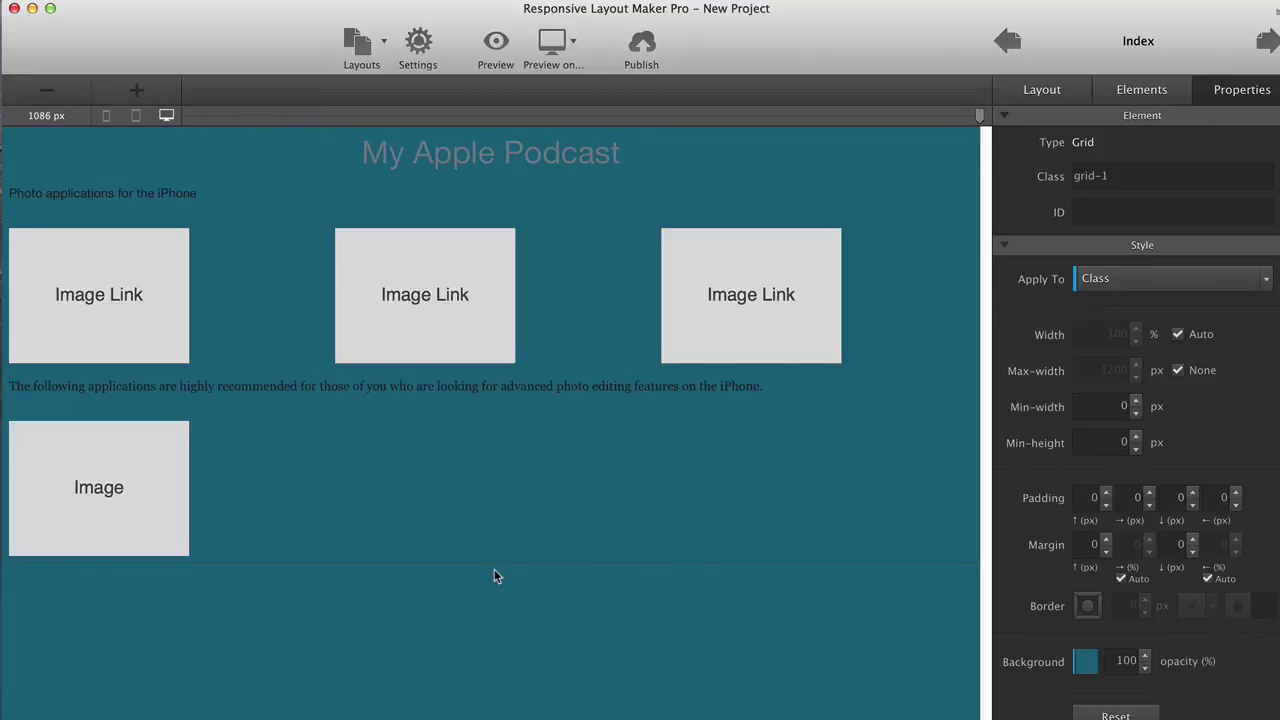
pyautogui.click(167, 196)
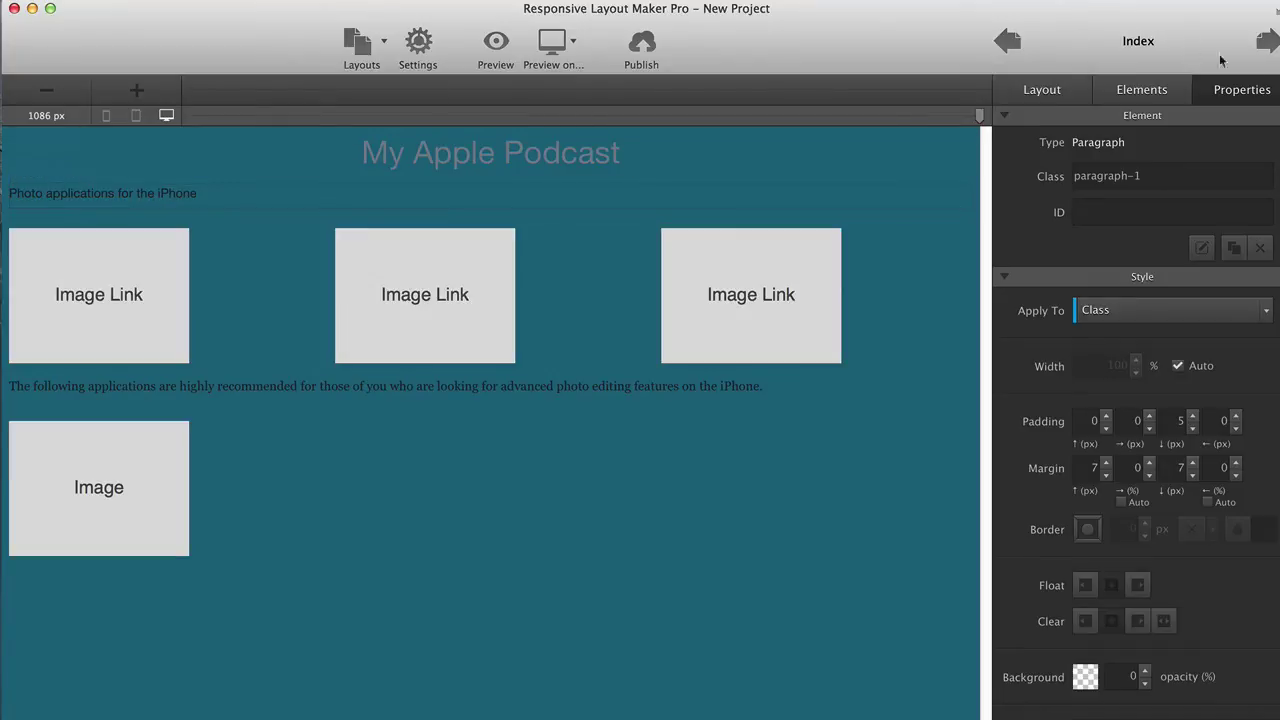
pyautogui.scroll(-5, 1264, 356)
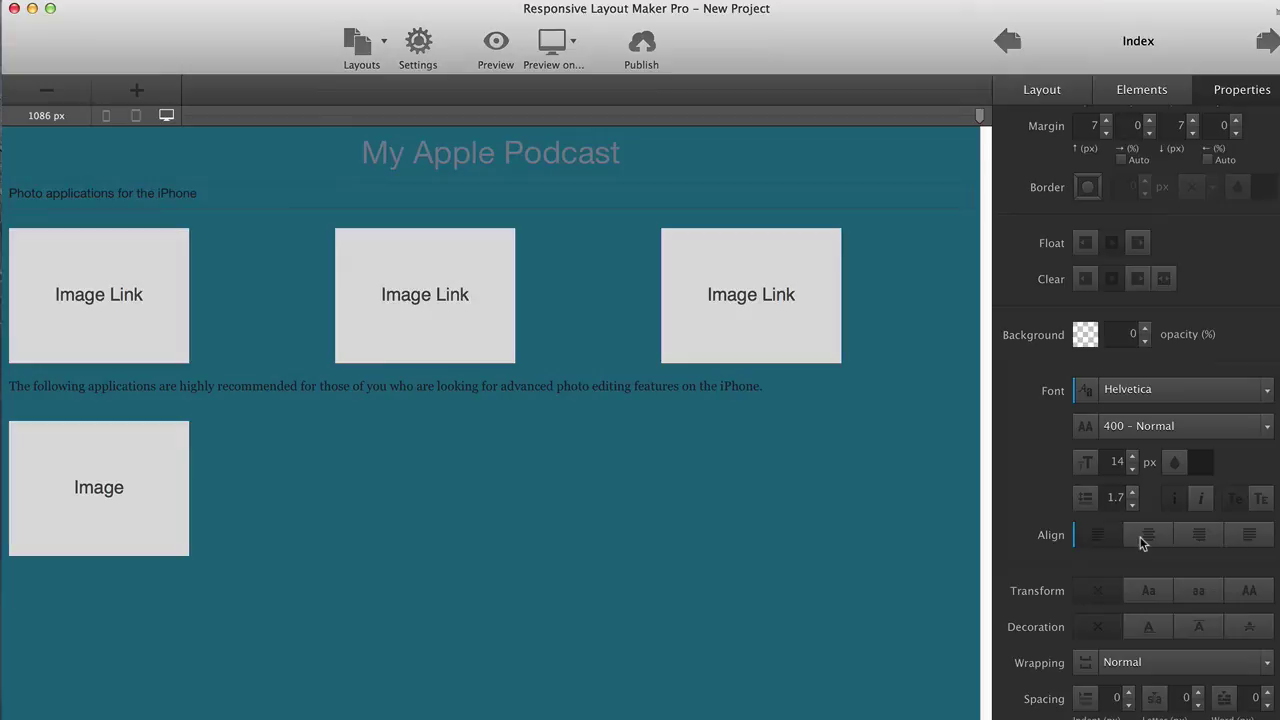
# Step: Centre the 'Photo applications for the iPhone' paragraph and set the first image link's margins to Auto
pyautogui.click(1143, 540)
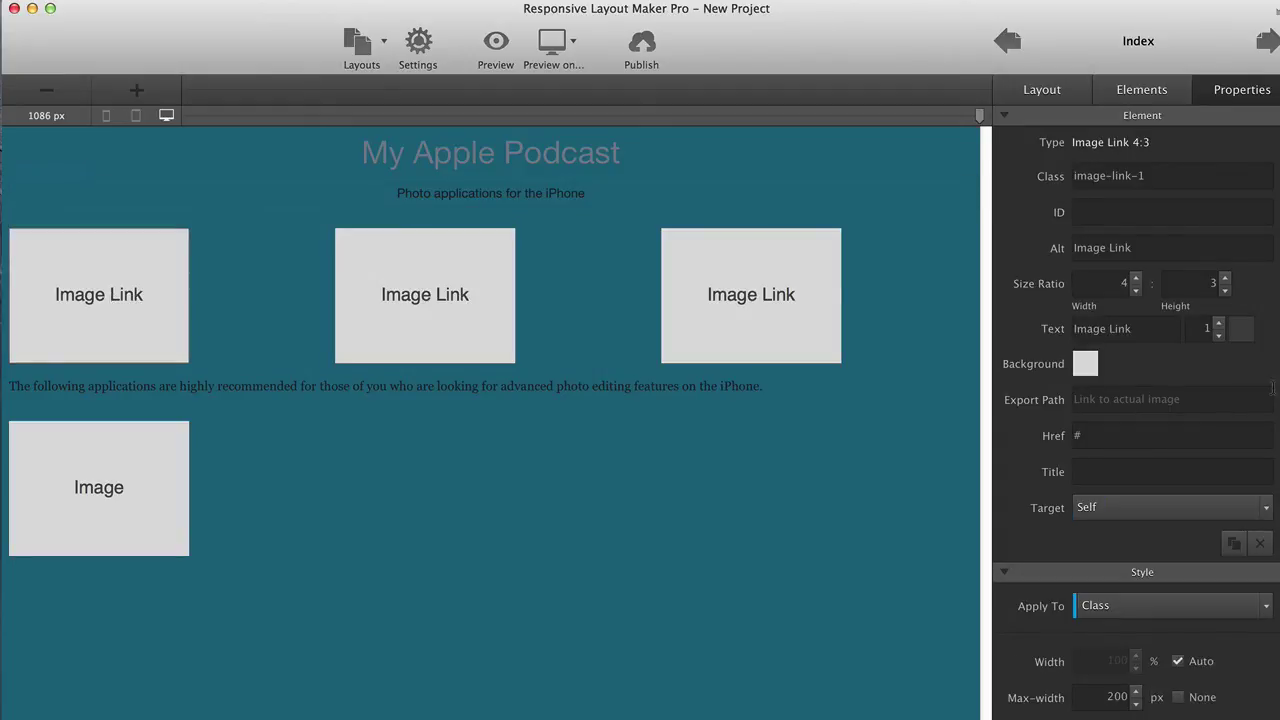
pyautogui.scroll(-1, 1273, 386)
pyautogui.scroll(-10, 1272, 387)
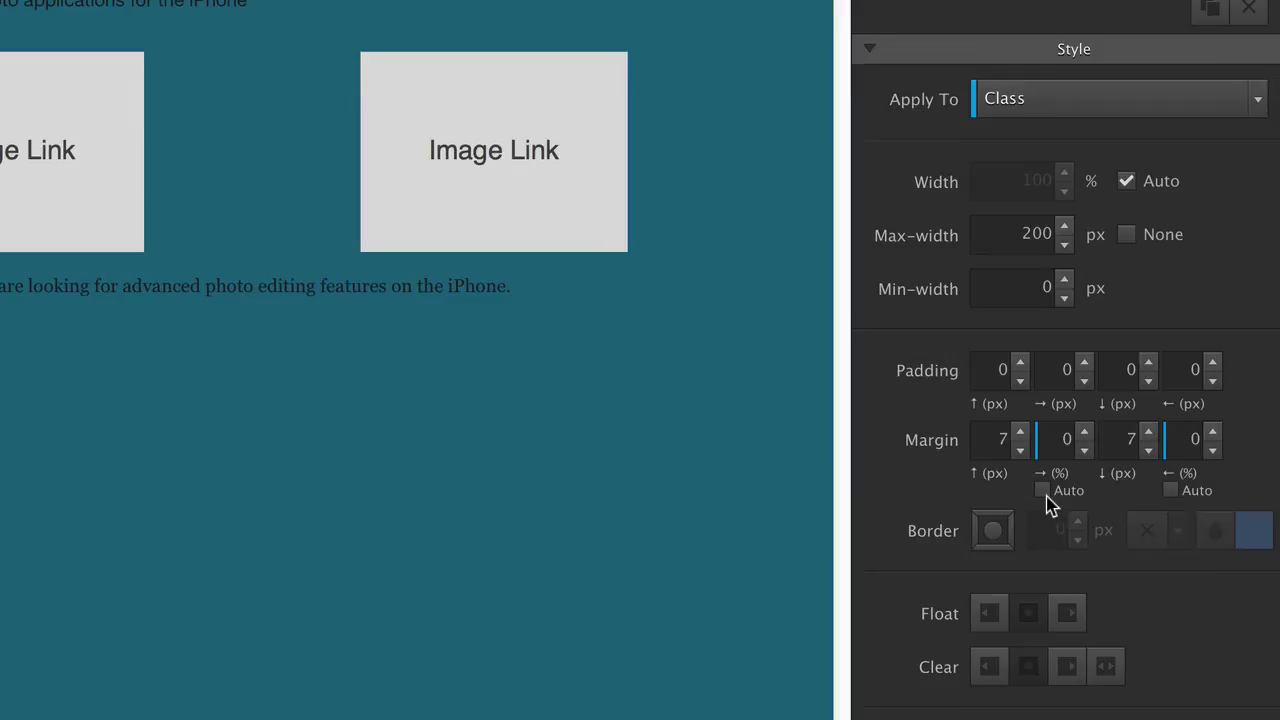
pyautogui.click(1043, 490)
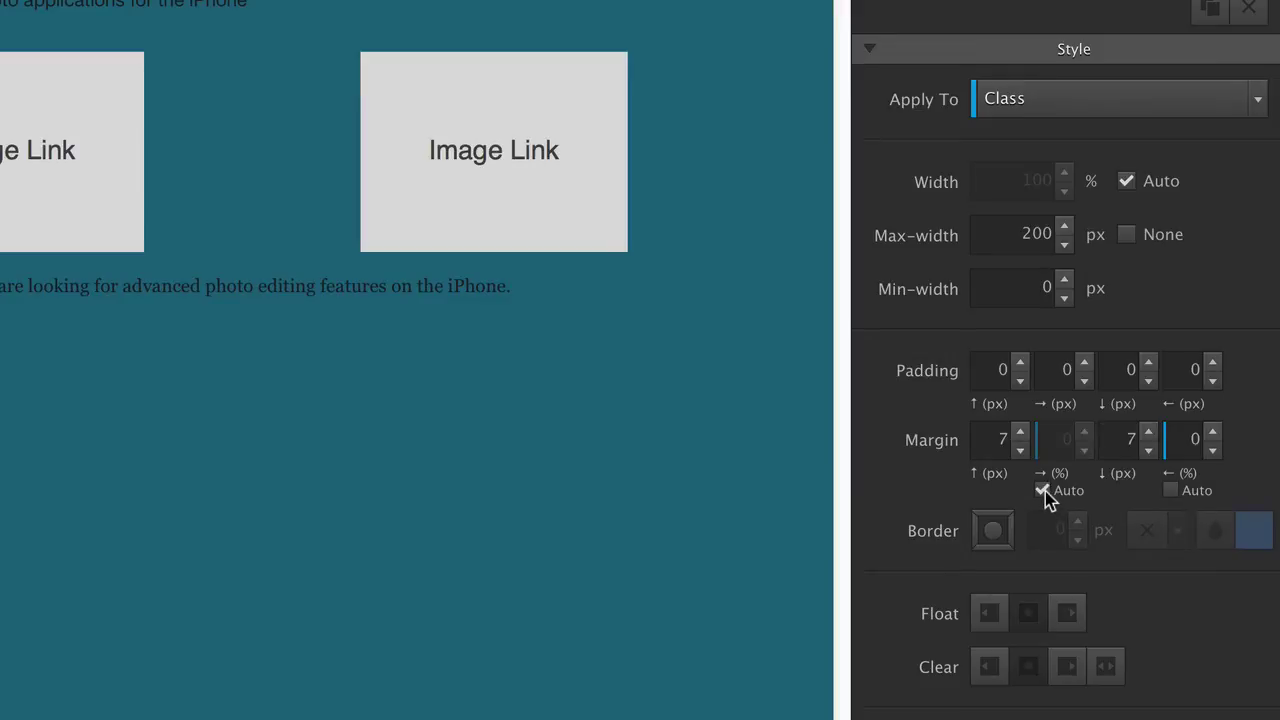
pyautogui.click(1171, 490)
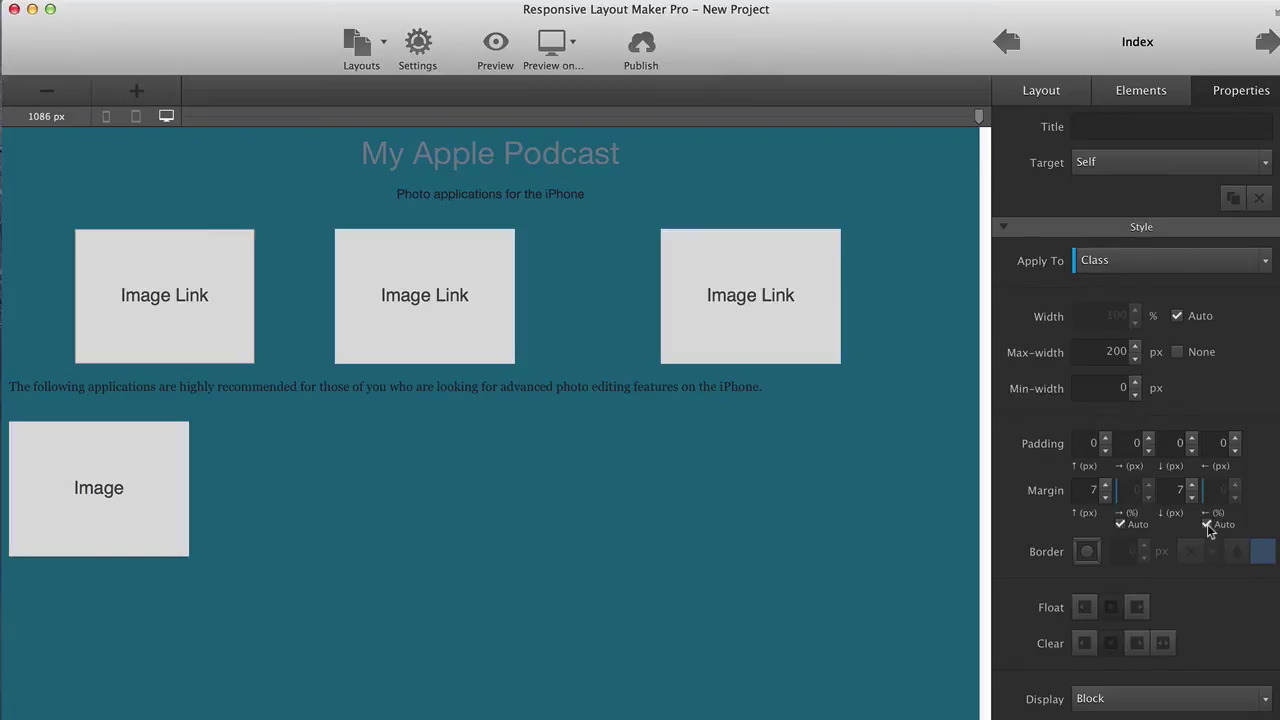
# Step: Set Auto left and right margins on the middle image link to centre it
pyautogui.click(429, 291)
pyautogui.scroll(-5, 1165, 518)
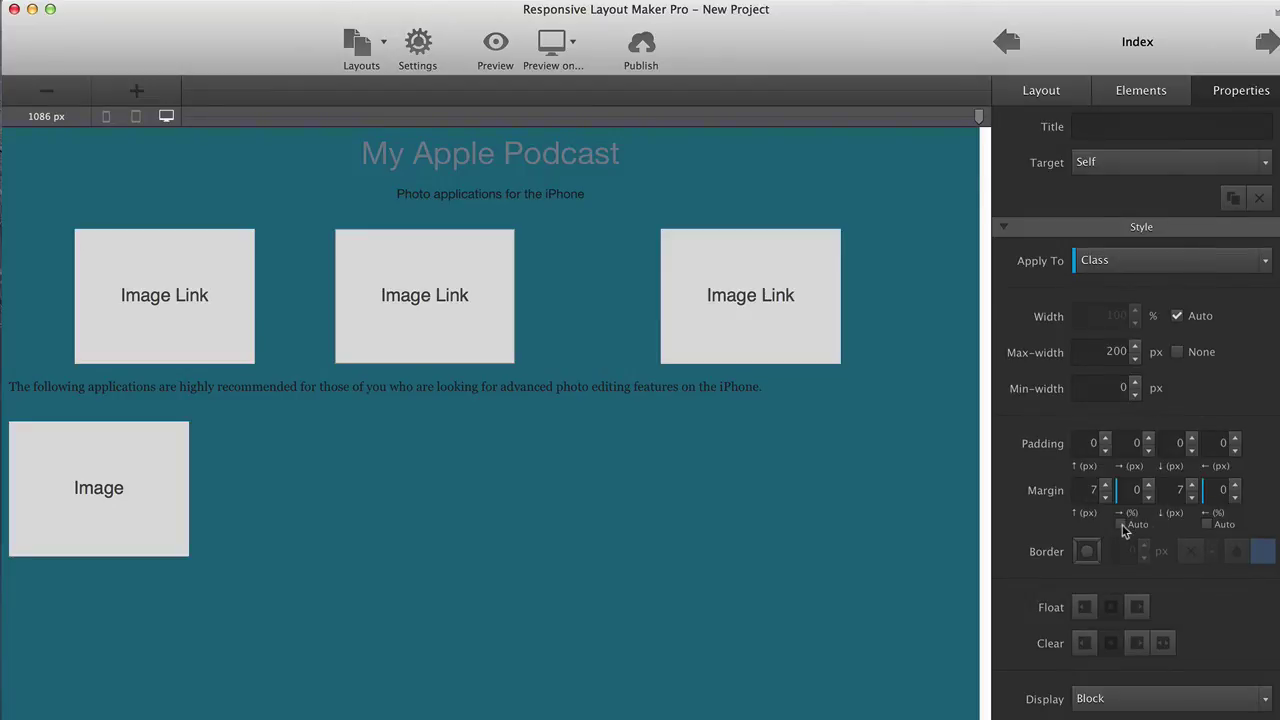
pyautogui.click(1121, 523)
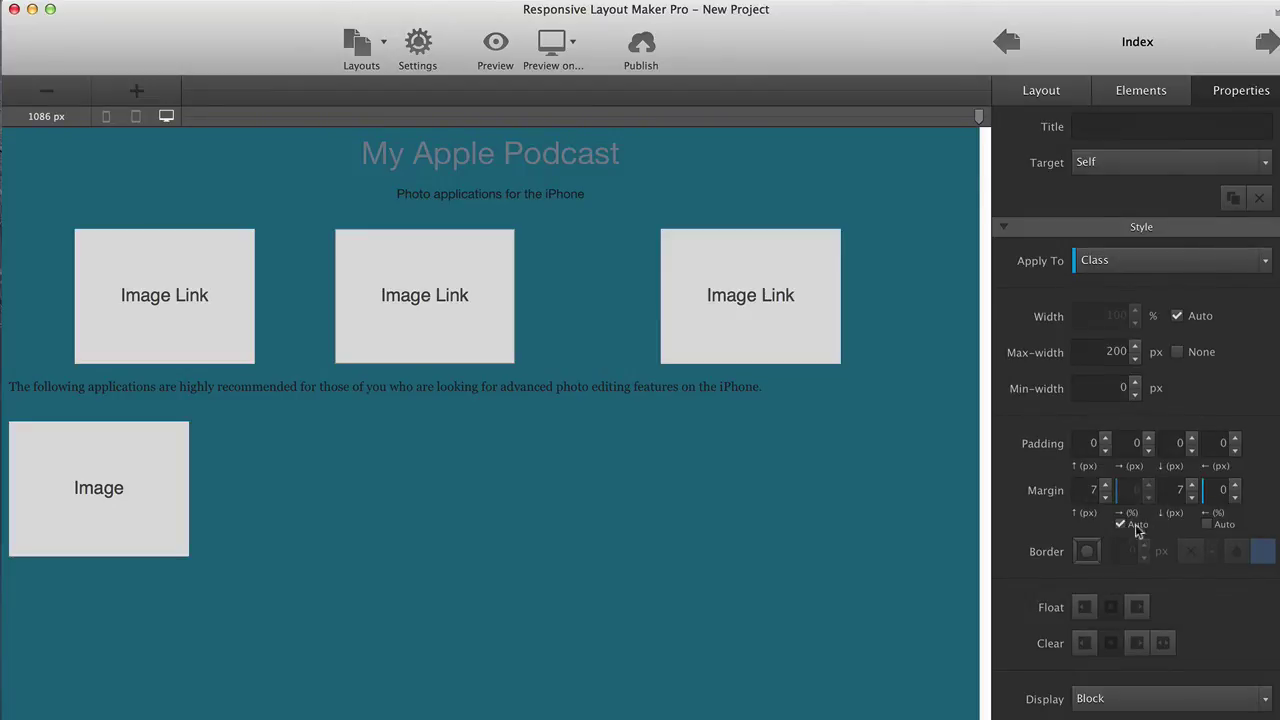
pyautogui.click(1206, 523)
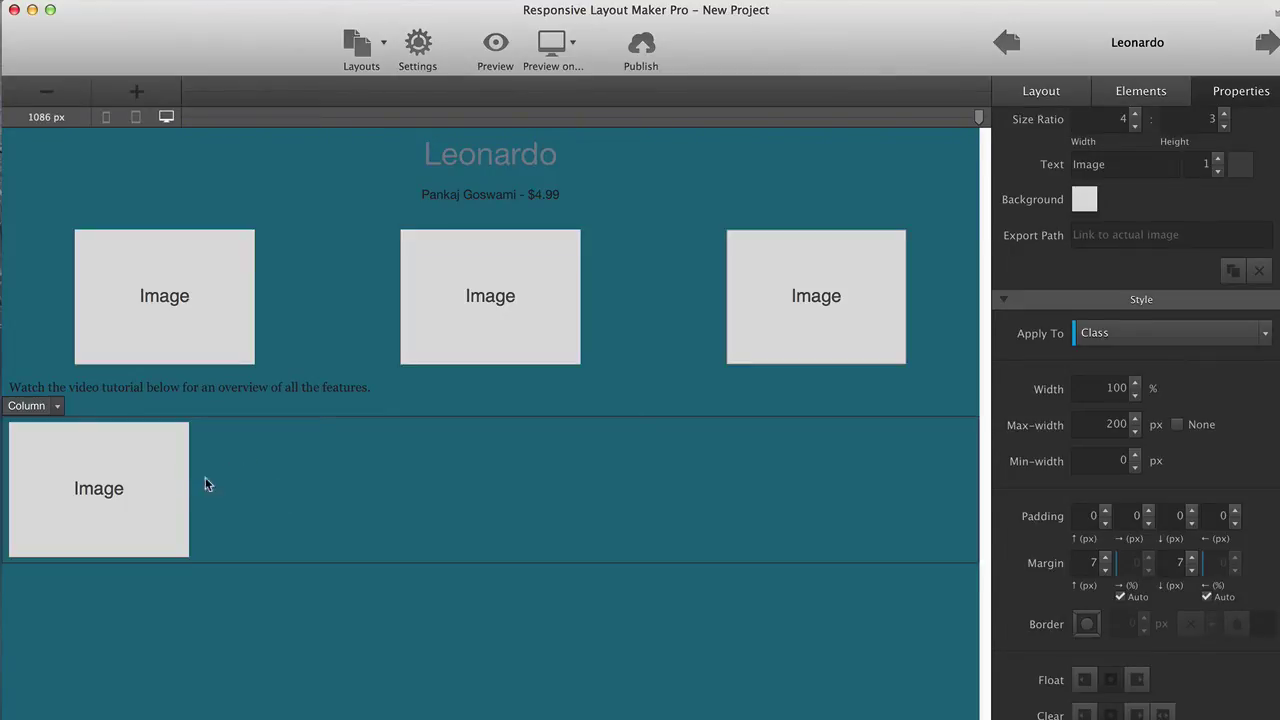
# Step: Set the Leonardo page's lower image Display to Block
pyautogui.click(129, 480)
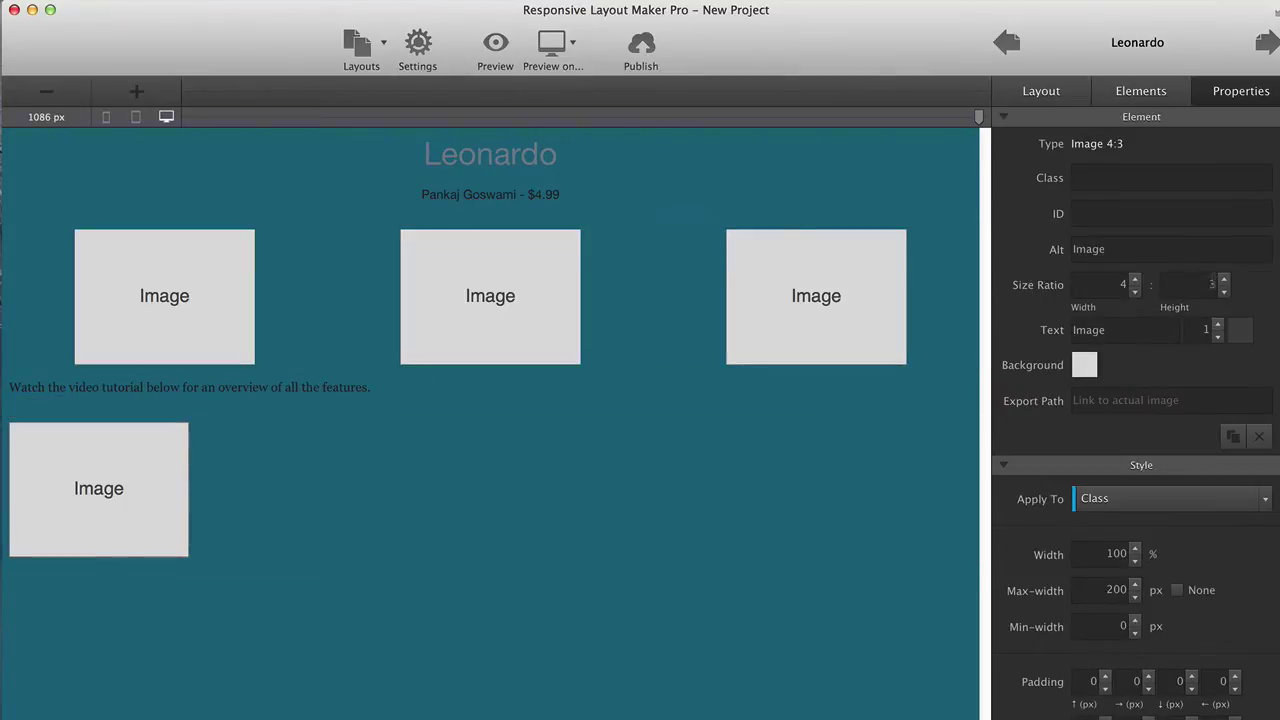
pyautogui.scroll(-5, 1278, 628)
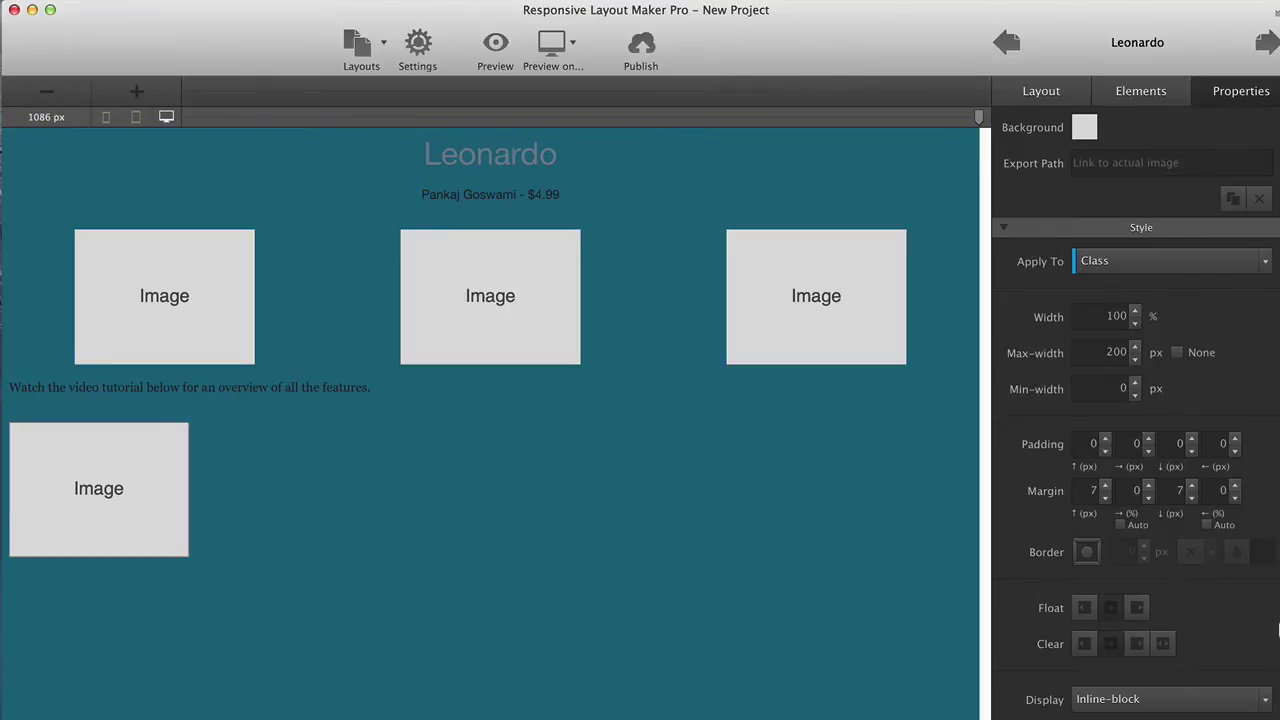
pyautogui.click(1266, 702)
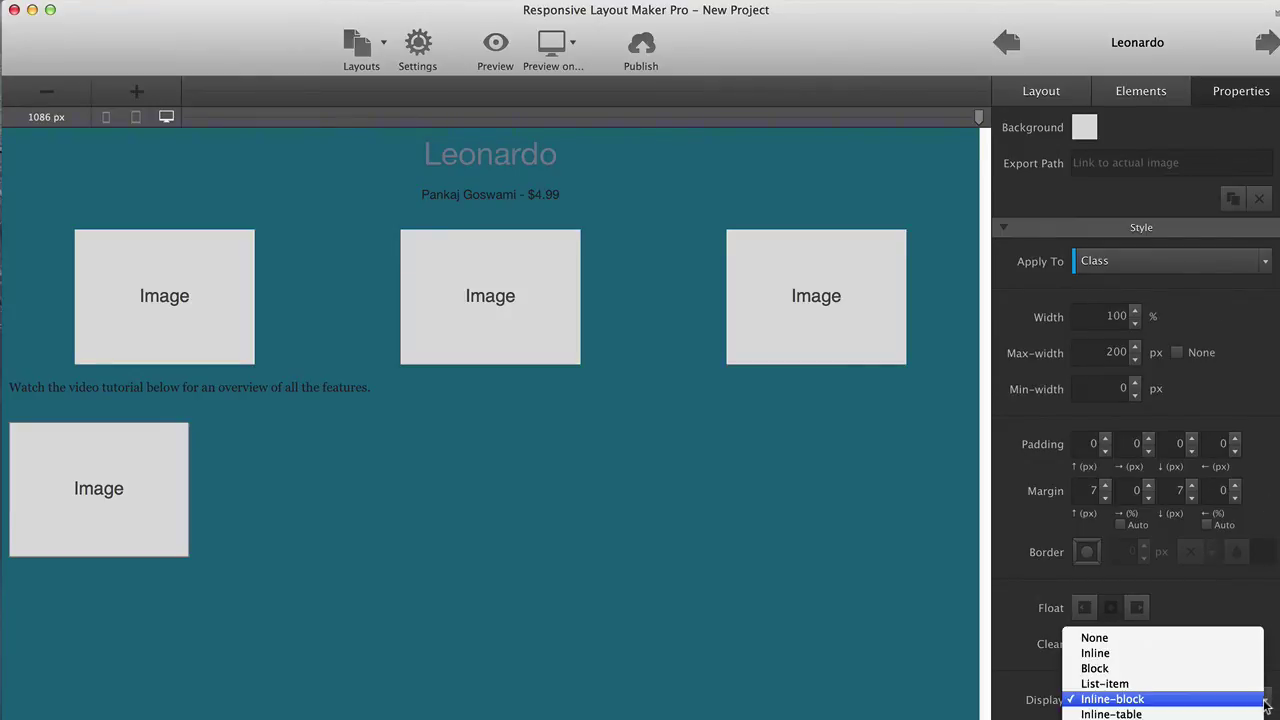
pyautogui.click(1216, 675)
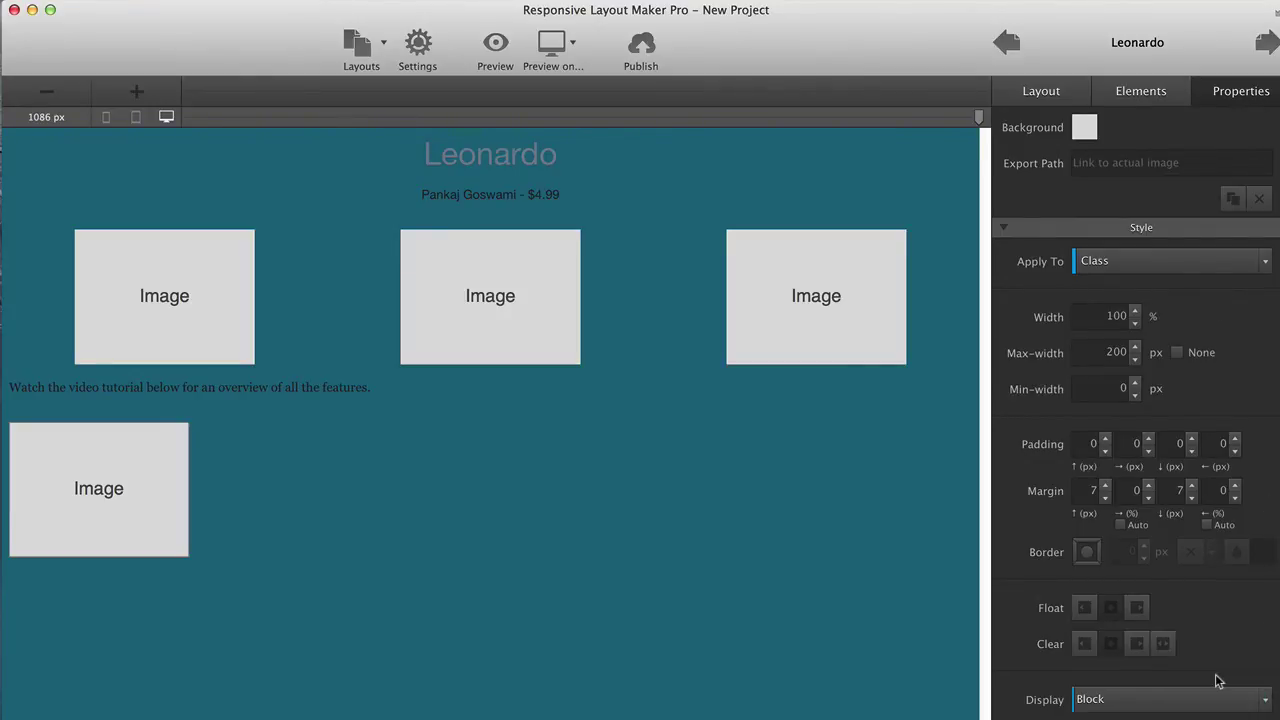
# Step: Set Auto margins on the Leonardo bottom image and centre-align the PS Touch tutorial paragraph
pyautogui.click(1121, 525)
pyautogui.click(1207, 525)
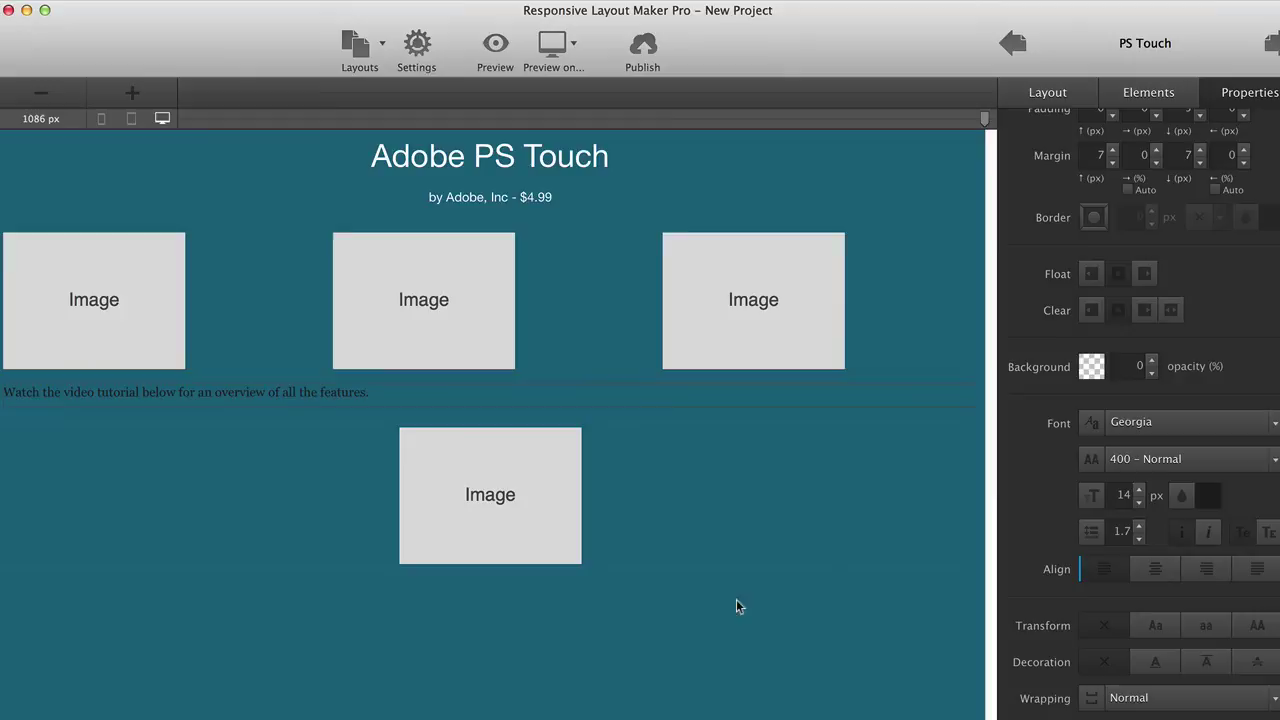
pyautogui.click(1158, 570)
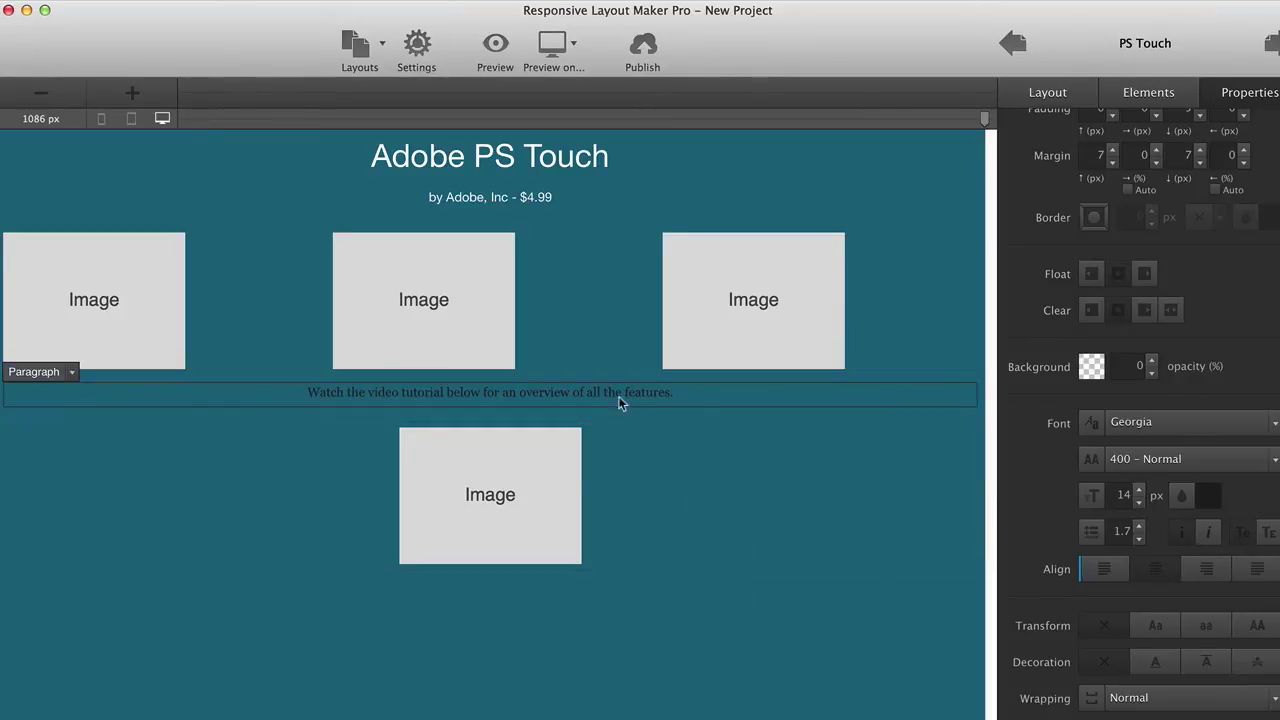
# Step: Change the tutorial paragraph's font to Helvetica
pyautogui.scroll(-2, 1222, 461)
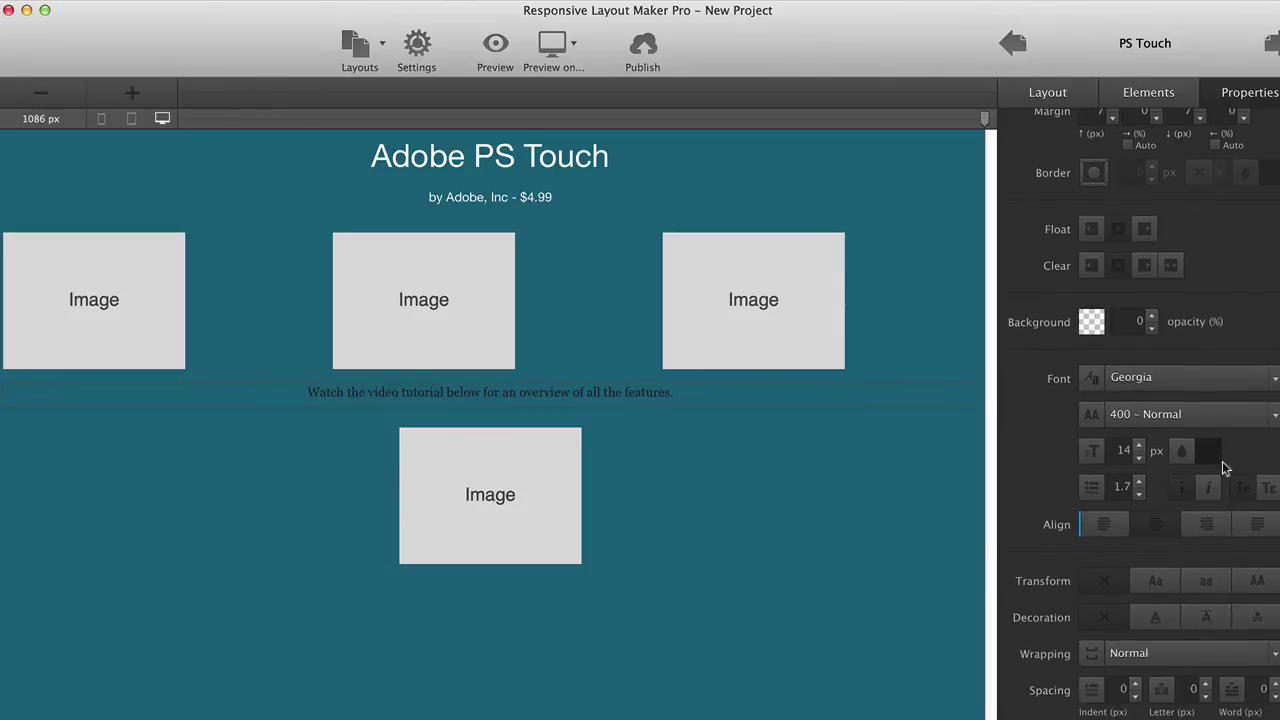
pyautogui.click(1274, 381)
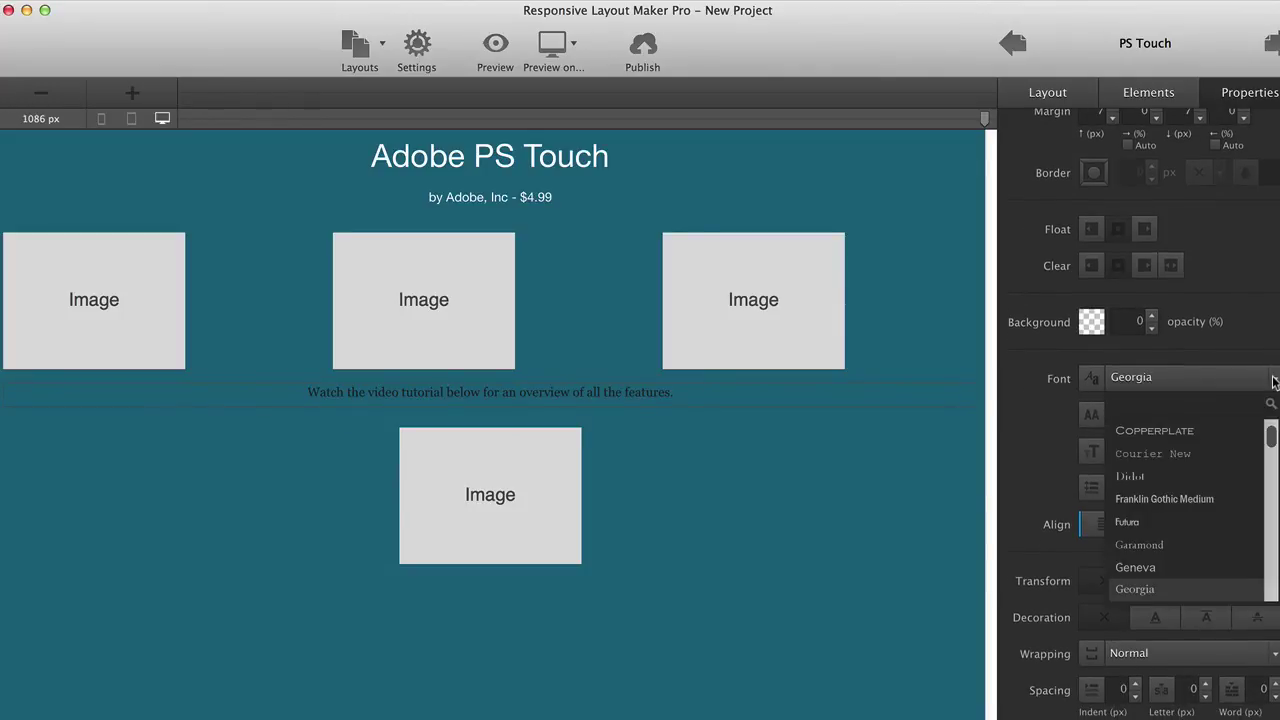
pyautogui.scroll(-3, 1206, 450)
pyautogui.scroll(-3, 1206, 454)
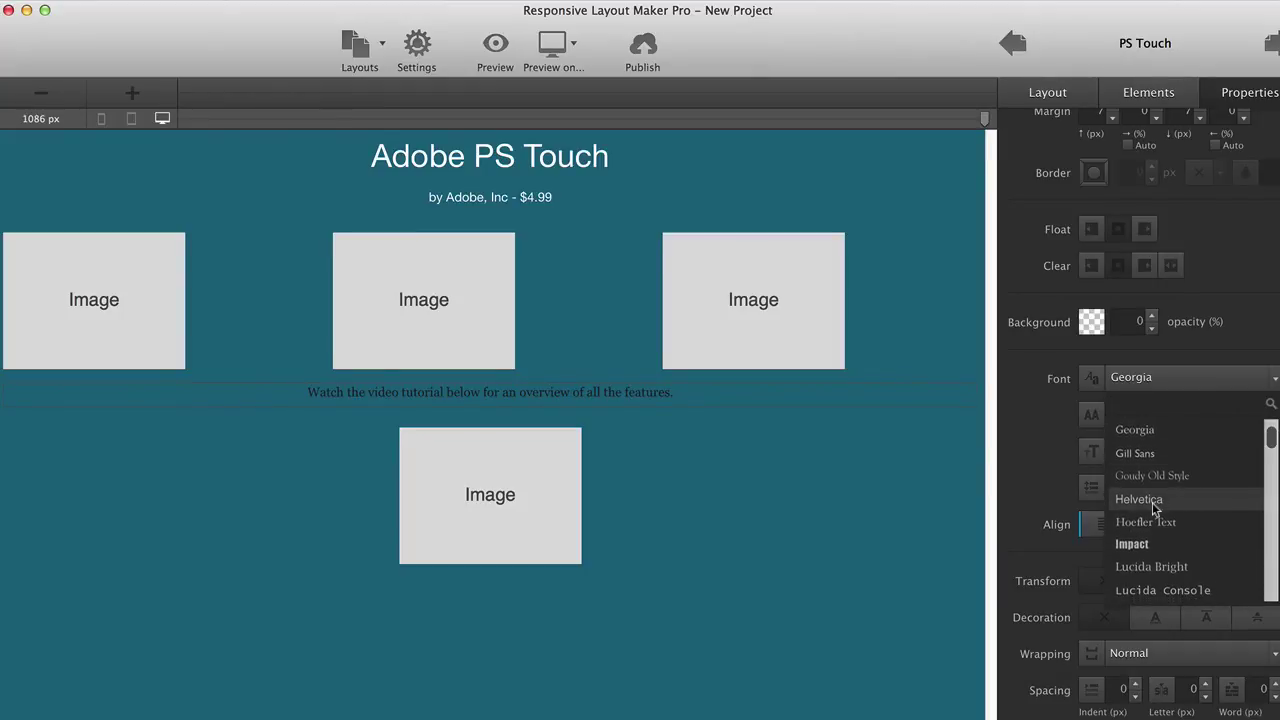
pyautogui.click(1152, 501)
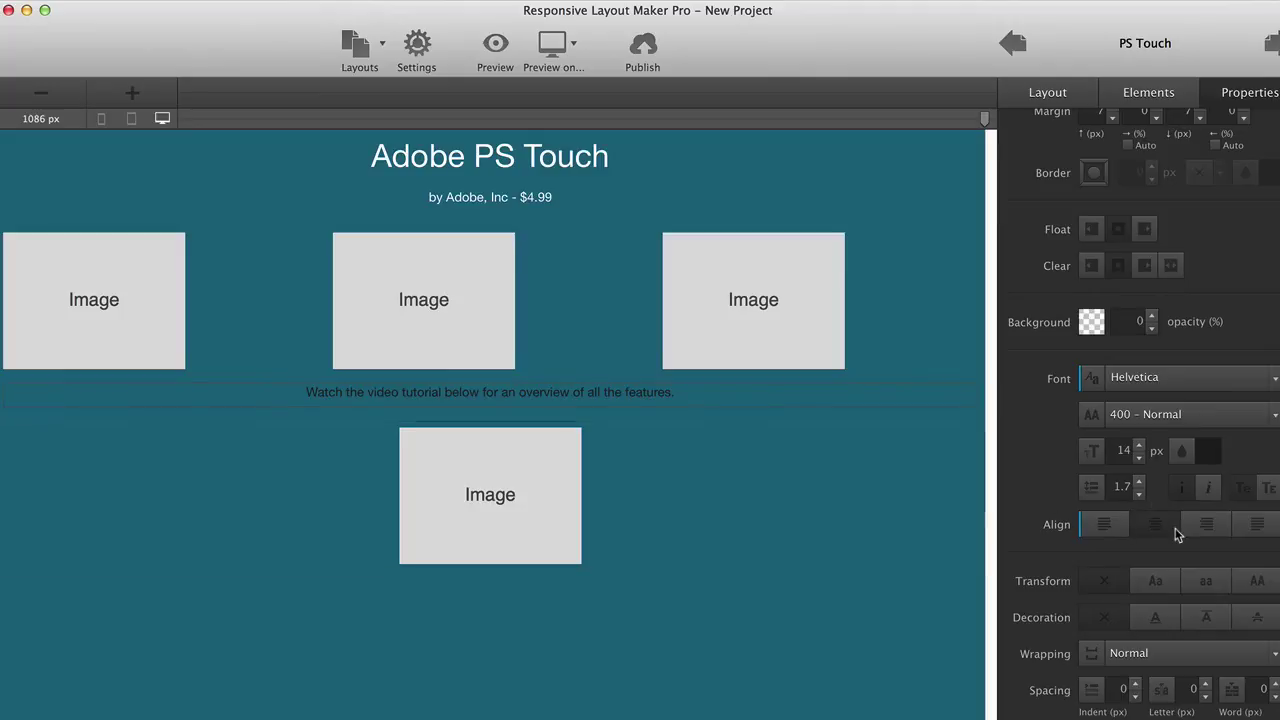
# Step: Replace the paragraph's 1e1e1e text colour with white and bring up the Preview on choices
pyautogui.click(1208, 451)
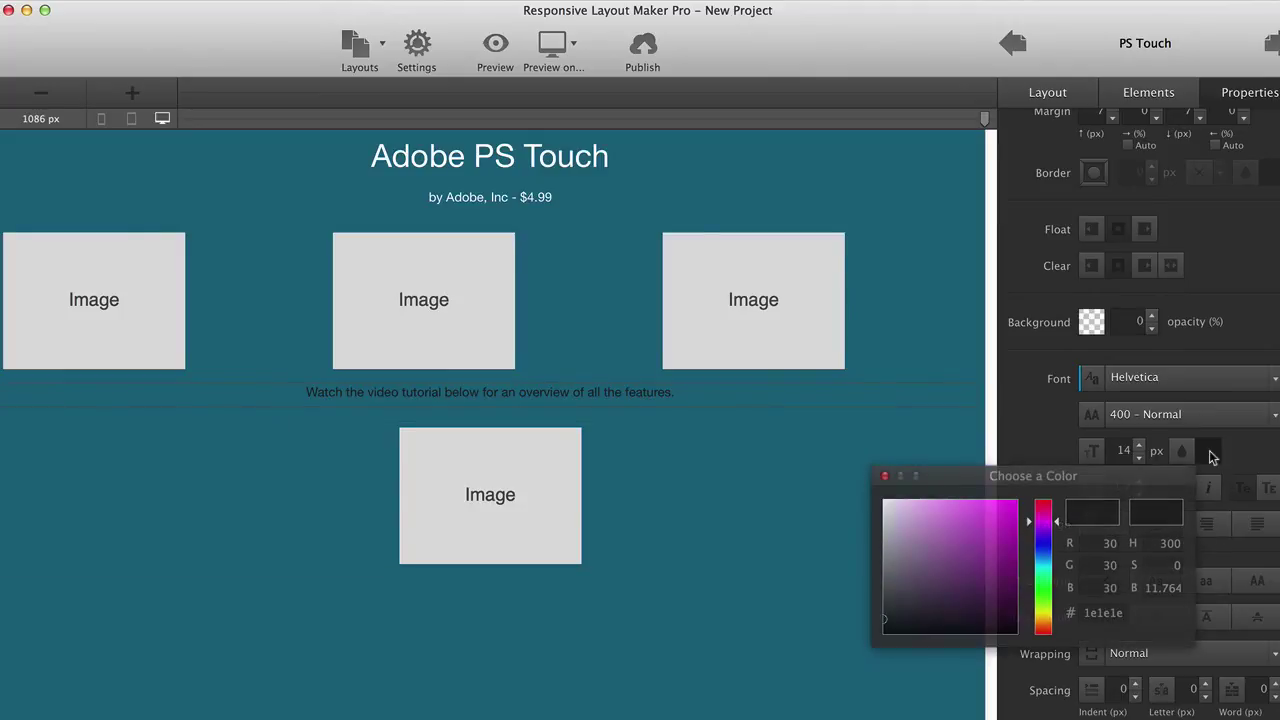
pyautogui.doubleClick(1104, 613)
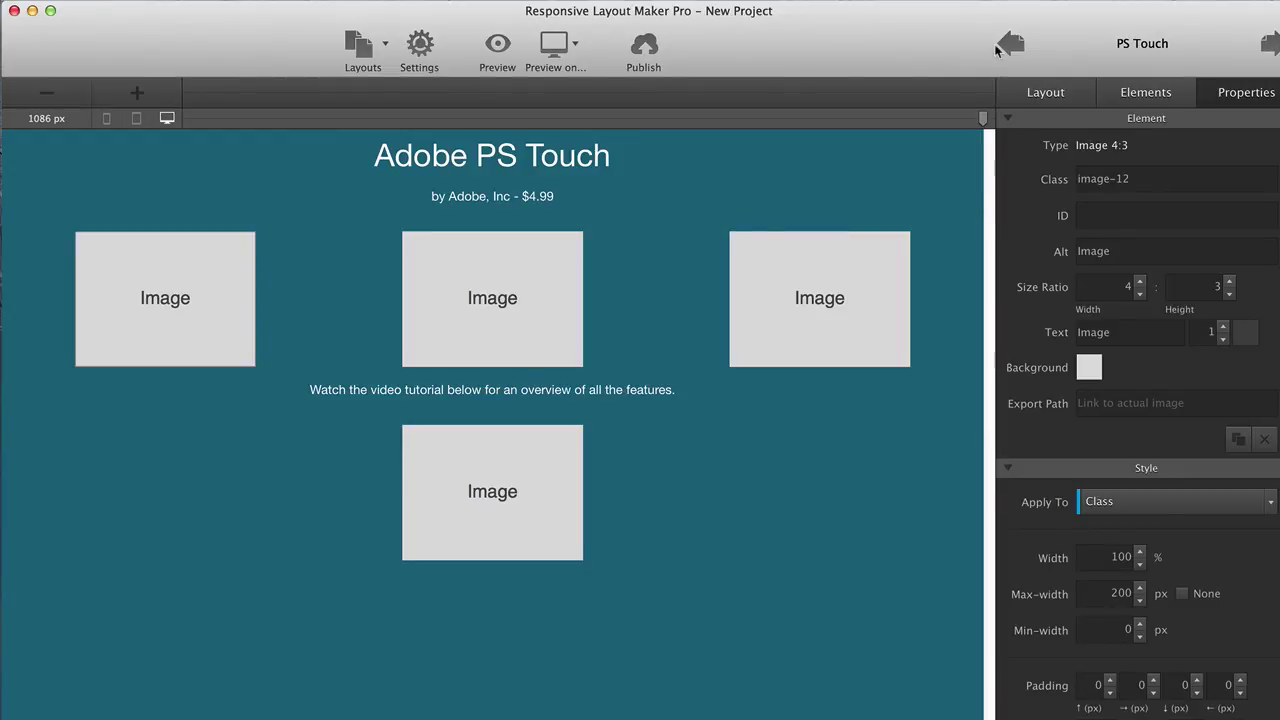
pyautogui.click(556, 45)
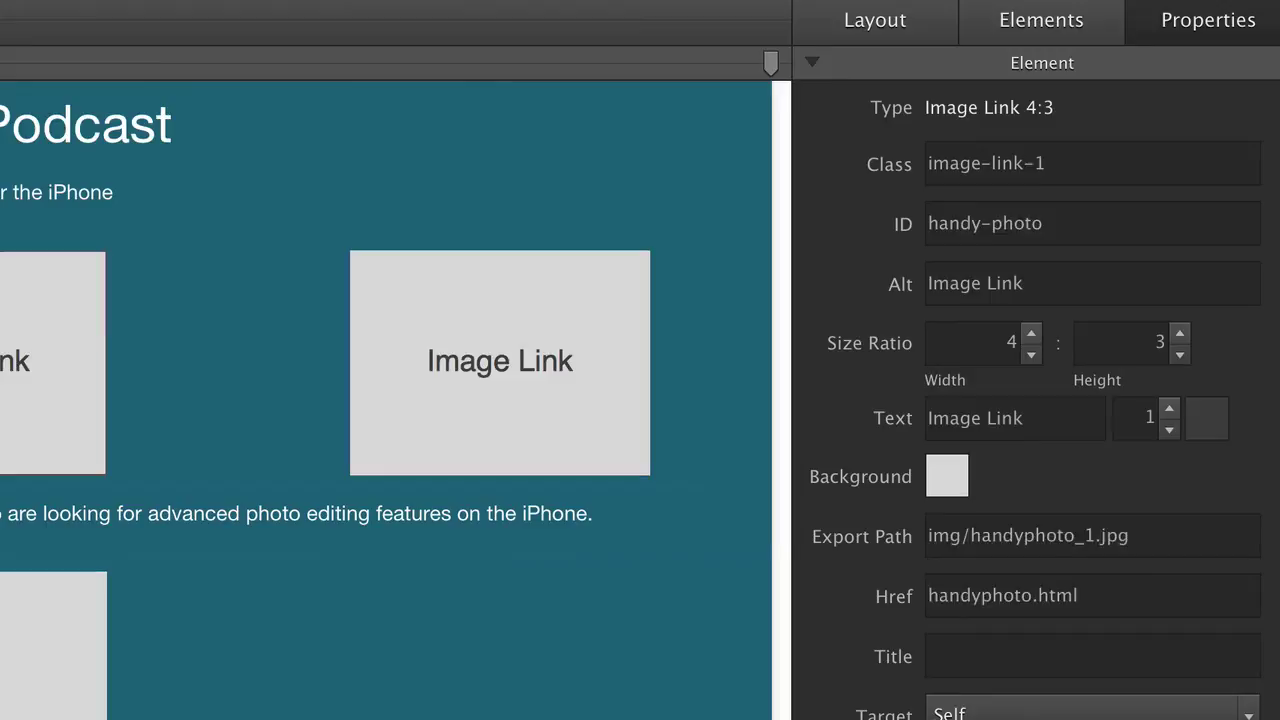
pyautogui.click(458, 362)
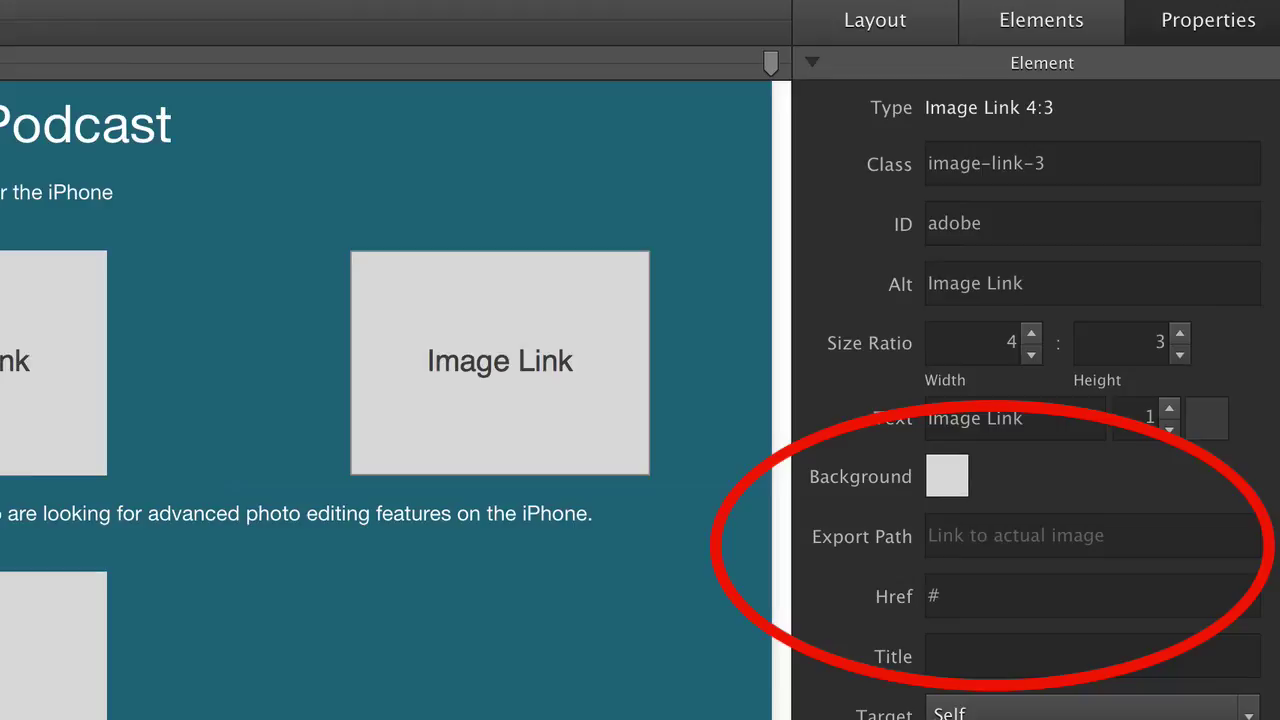
# Step: Set the third image link's export path to img/handphoto.jpg and its href to handyphoto.html
pyautogui.click(955, 540)
pyautogui.write('img/')
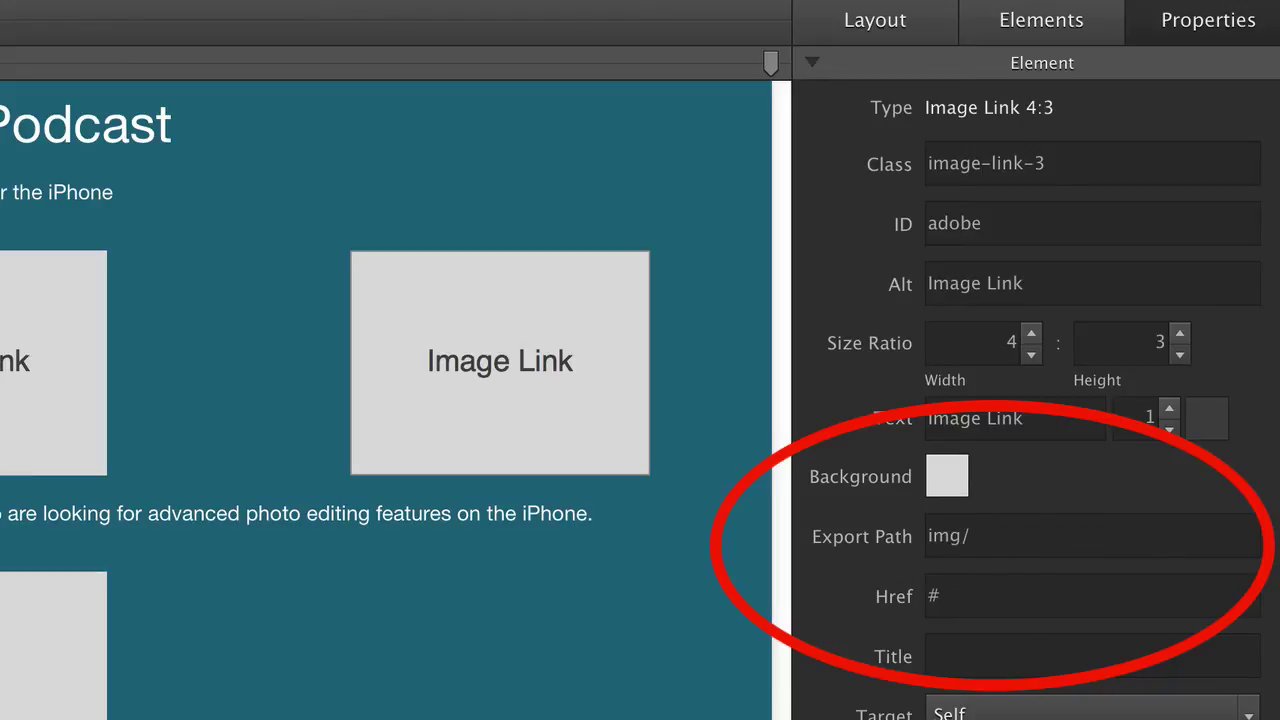
pyautogui.write('handphoto.jp')
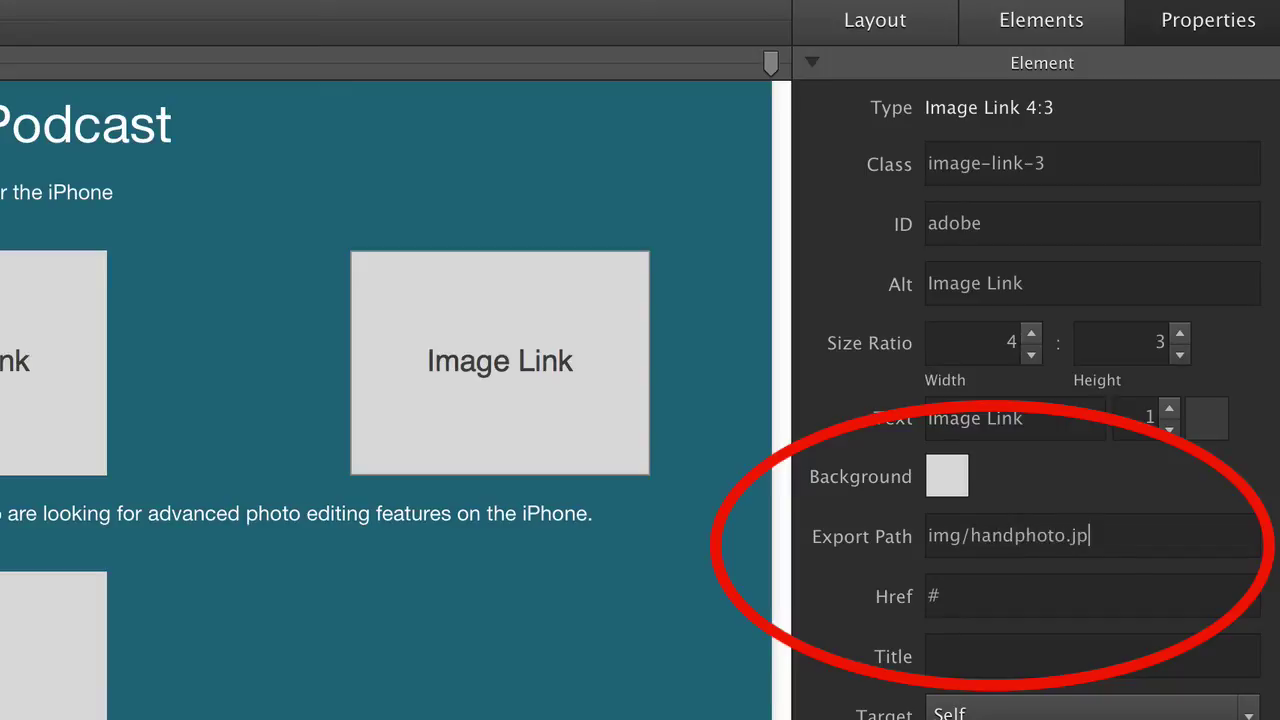
pyautogui.write('g')
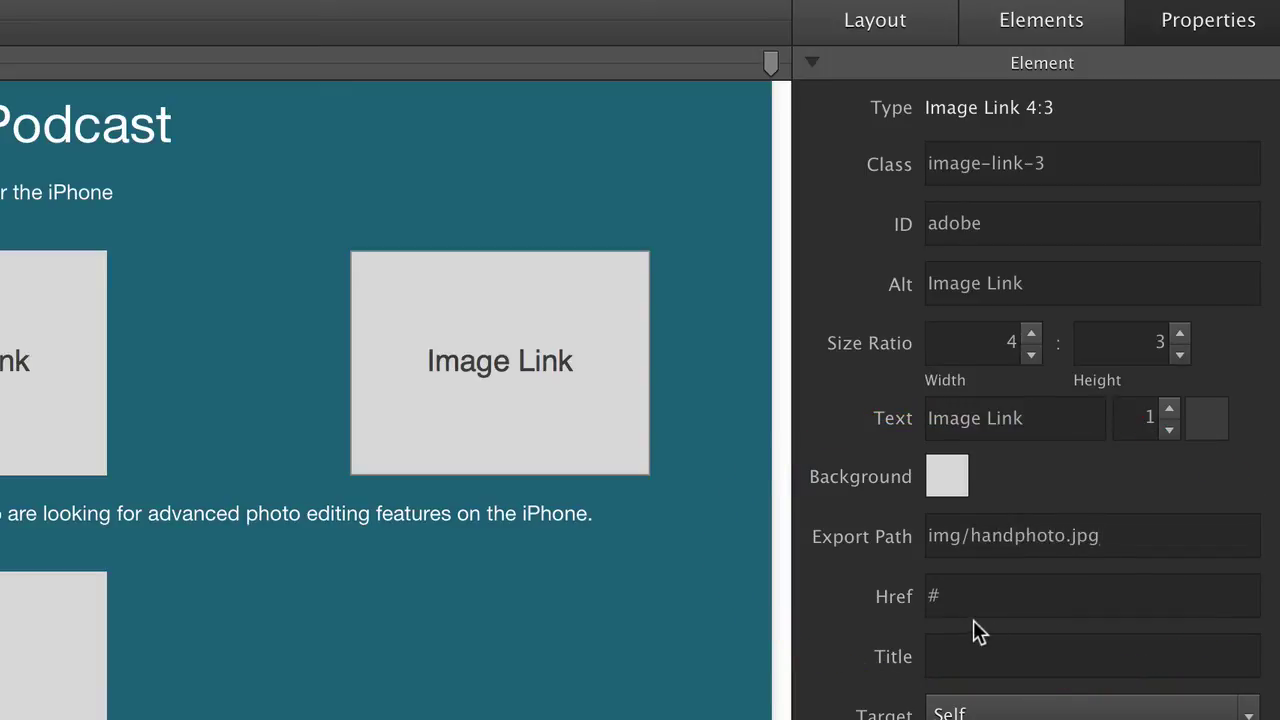
pyautogui.click(957, 596)
pyautogui.press('BackSpace')
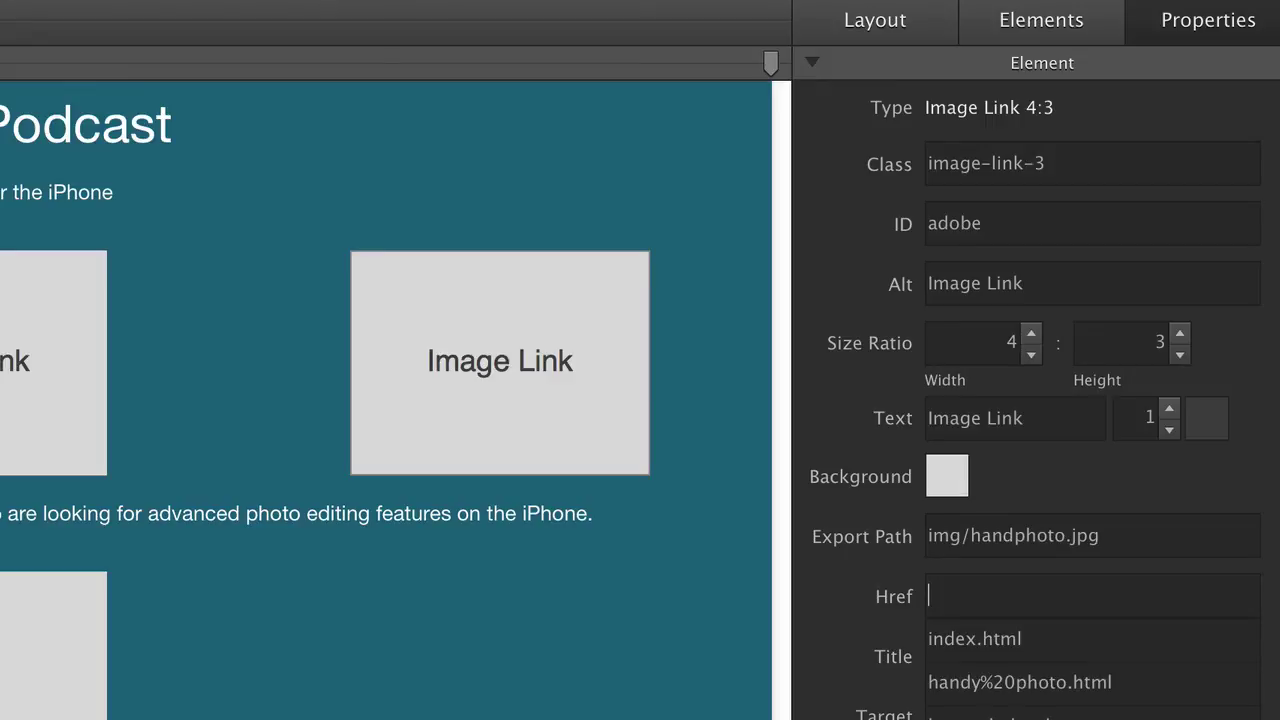
pyautogui.write('handypho')
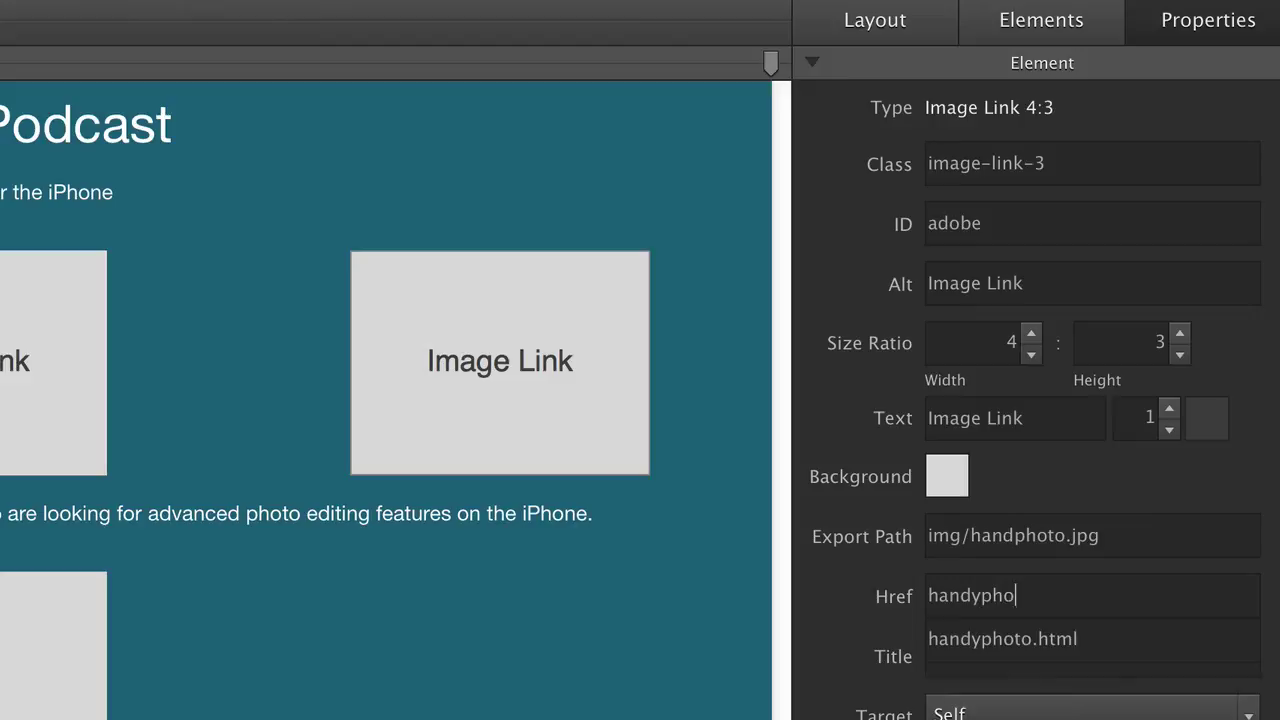
pyautogui.write('to.html')
pyautogui.press('Return')
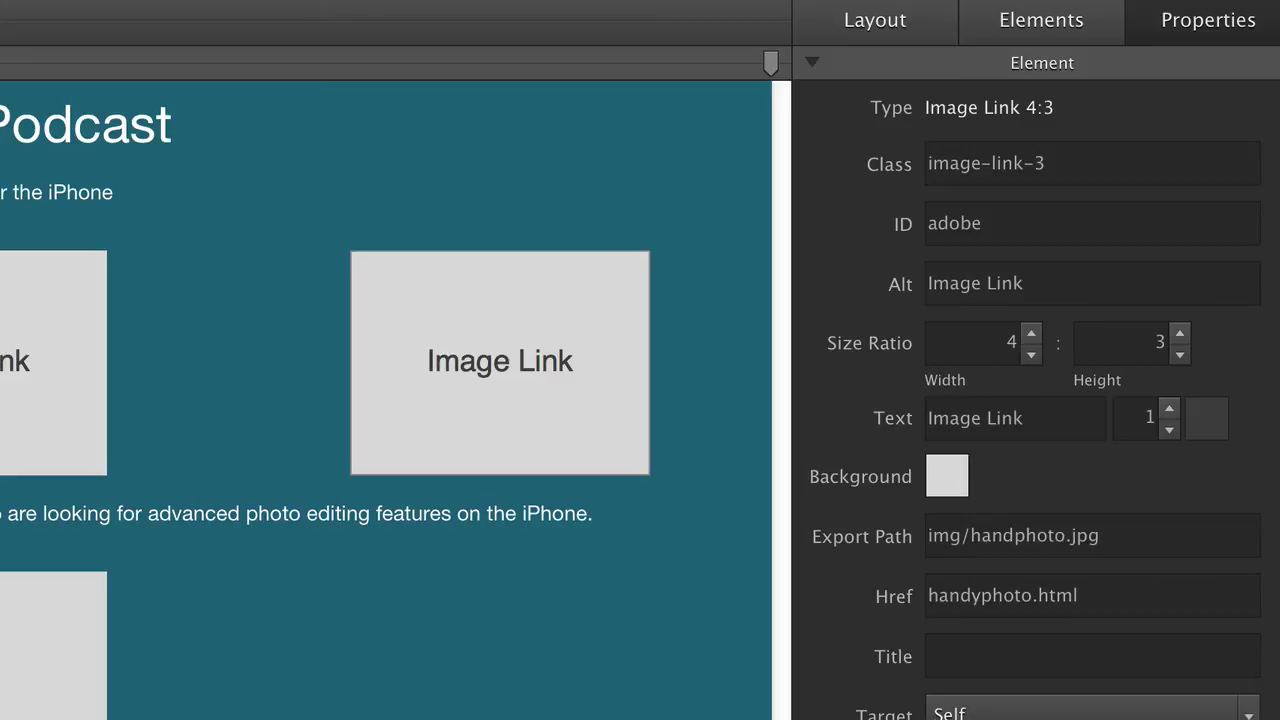